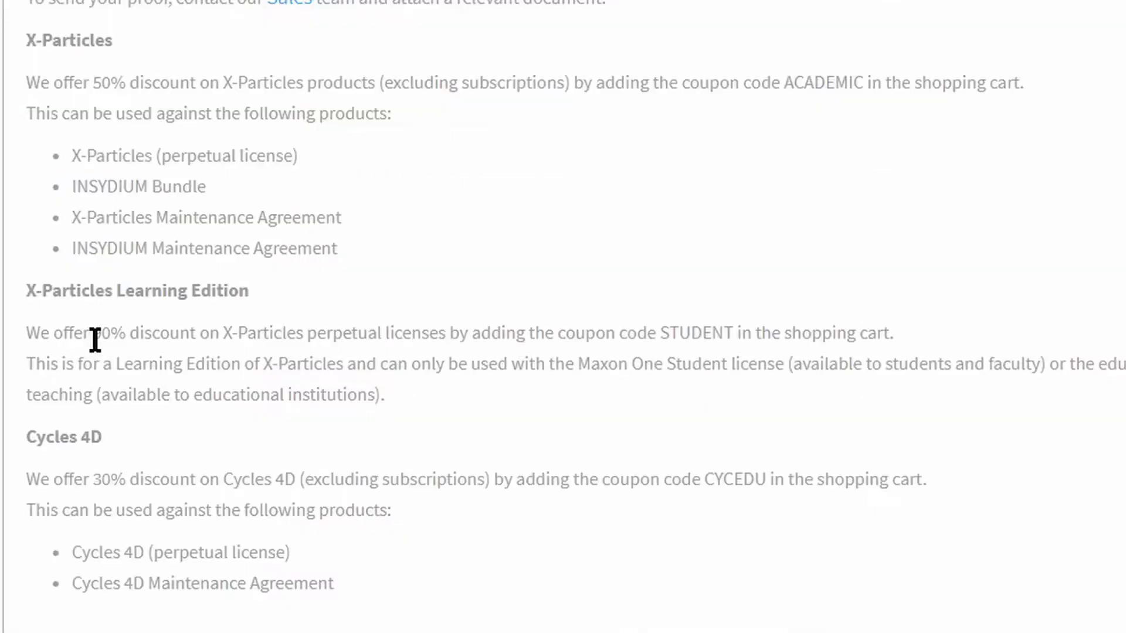
# - Highlight the 90% X-Particles Learning Edition discount, then view the cart with the STUDENT coupon applied
pyautogui.moveTo(96, 339); pyautogui.dragTo(445, 351)
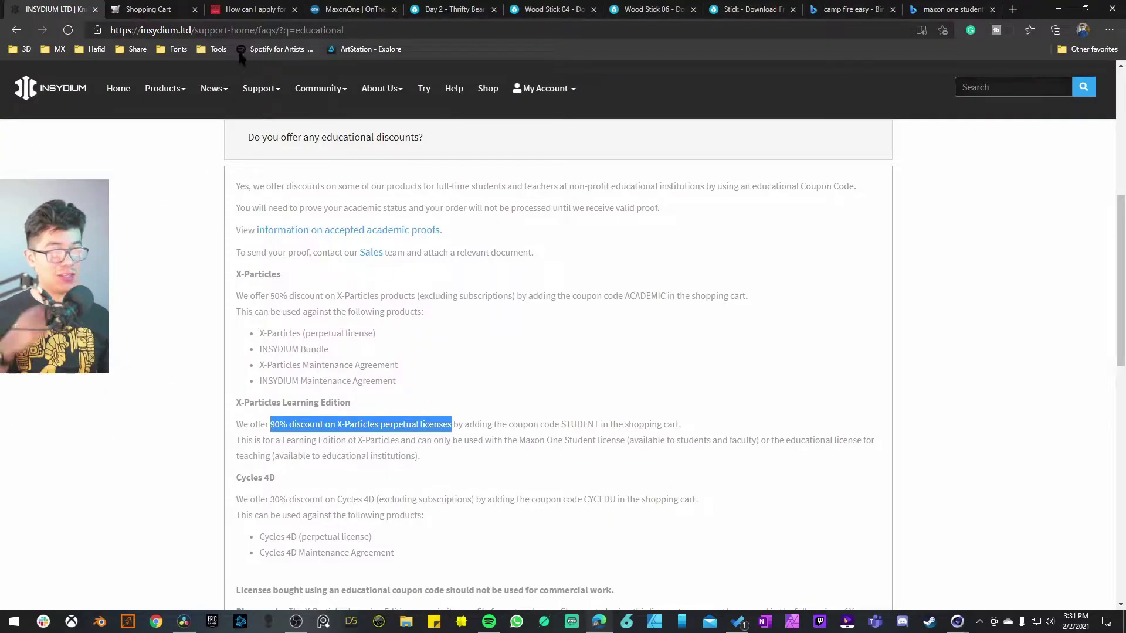
pyautogui.click(154, 10)
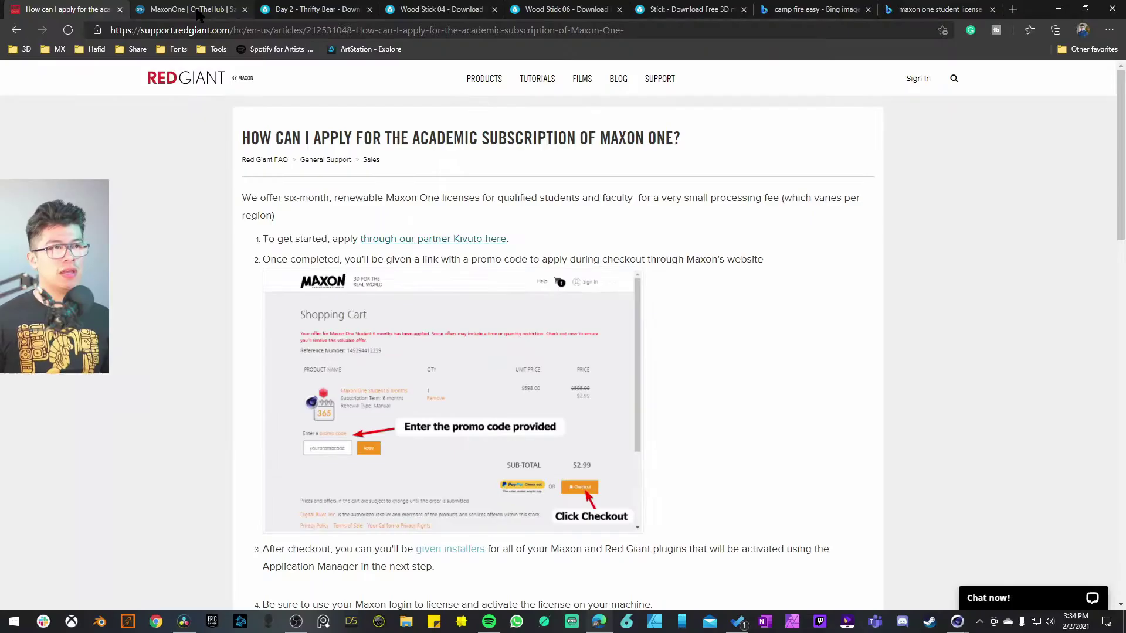
# - Go to the Maxon One 6-Month Subscription store page and highlight its $2.99 service fee
pyautogui.click(190, 10)
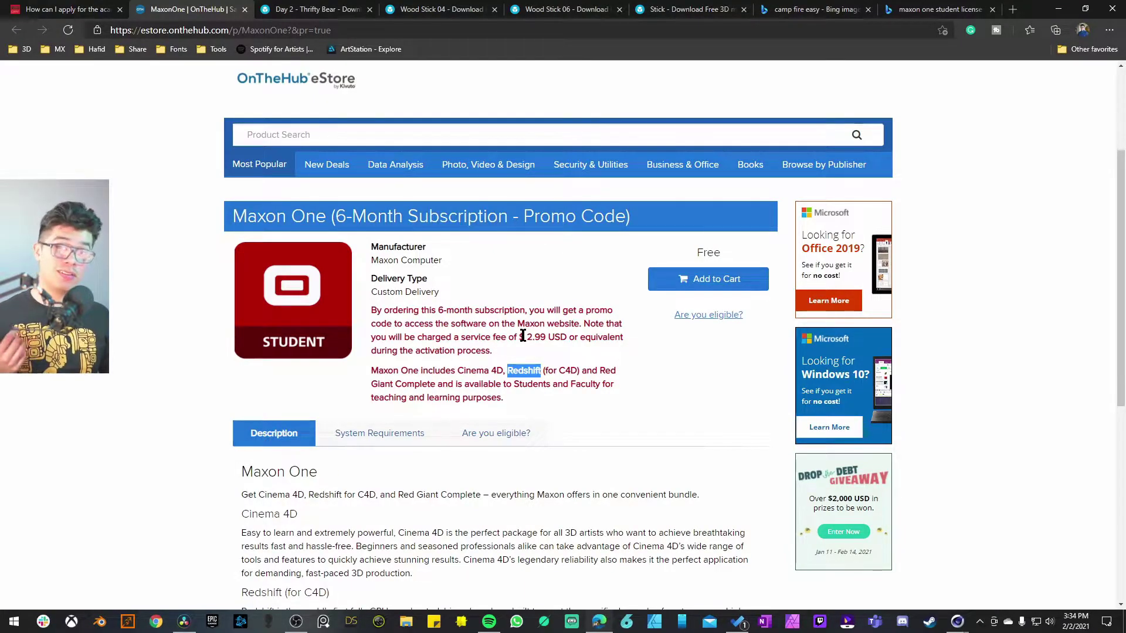
pyautogui.moveTo(519, 335); pyautogui.dragTo(553, 340)
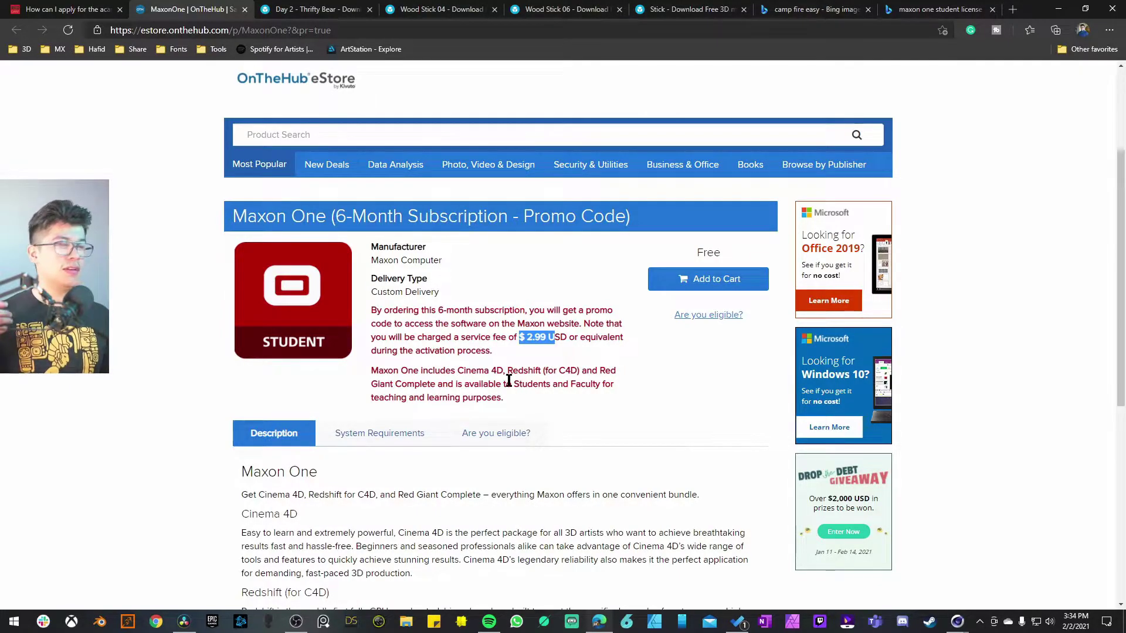
pyautogui.click(519, 337)
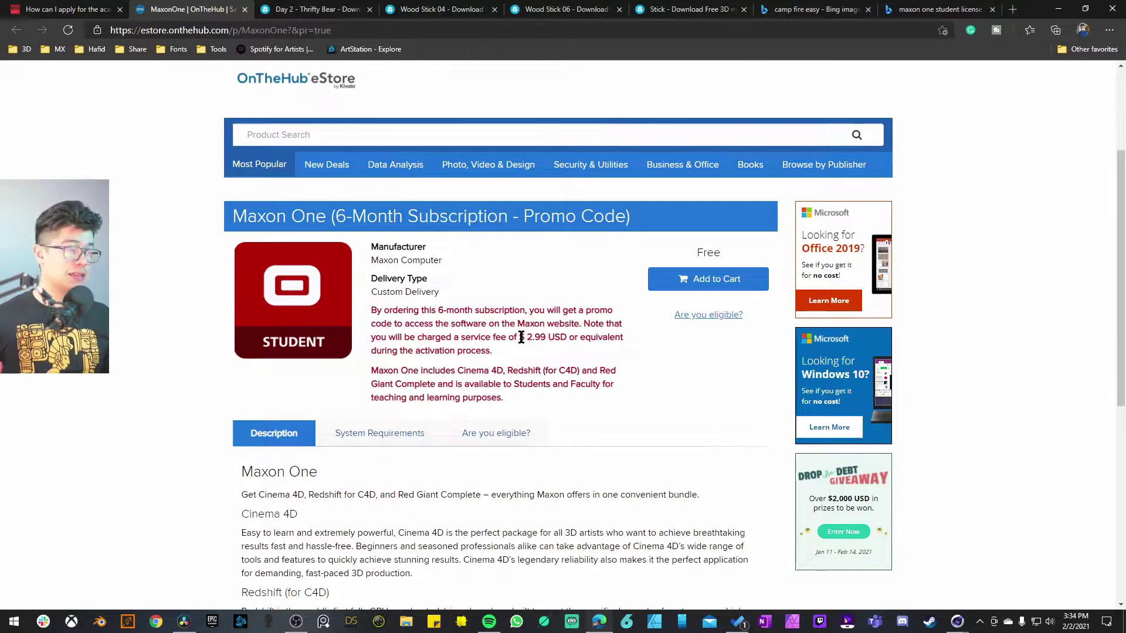
pyautogui.moveTo(521, 337); pyautogui.dragTo(546, 343)
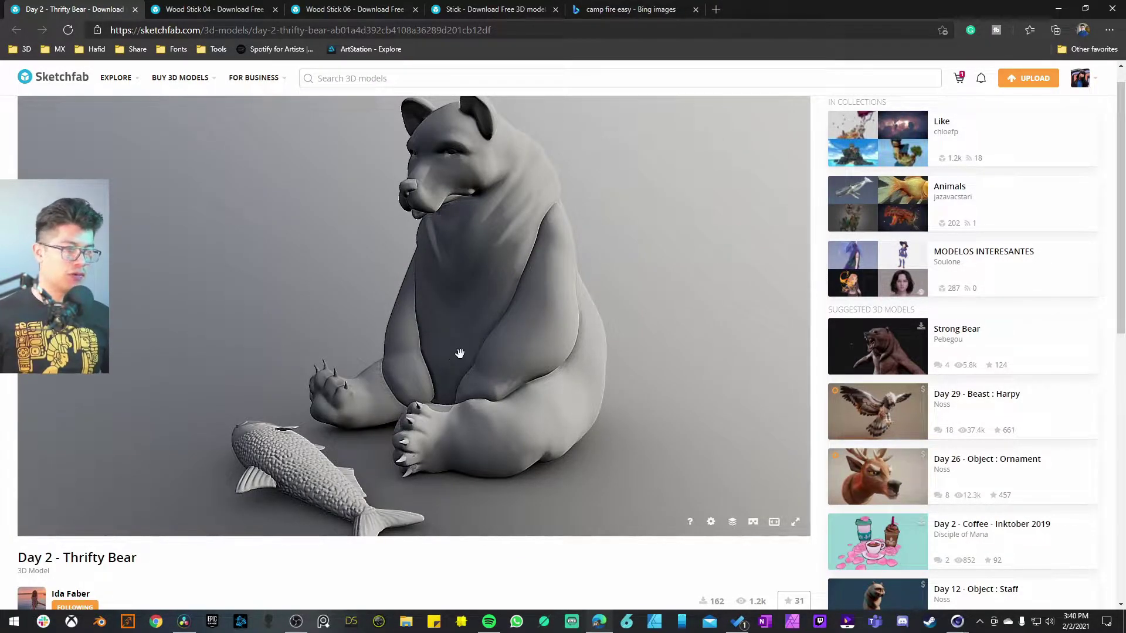
# - Orbit the Thrifty Bear model, follow its creator, and close the bear page
pyautogui.moveTo(474, 346); pyautogui.dragTo(447, 375)
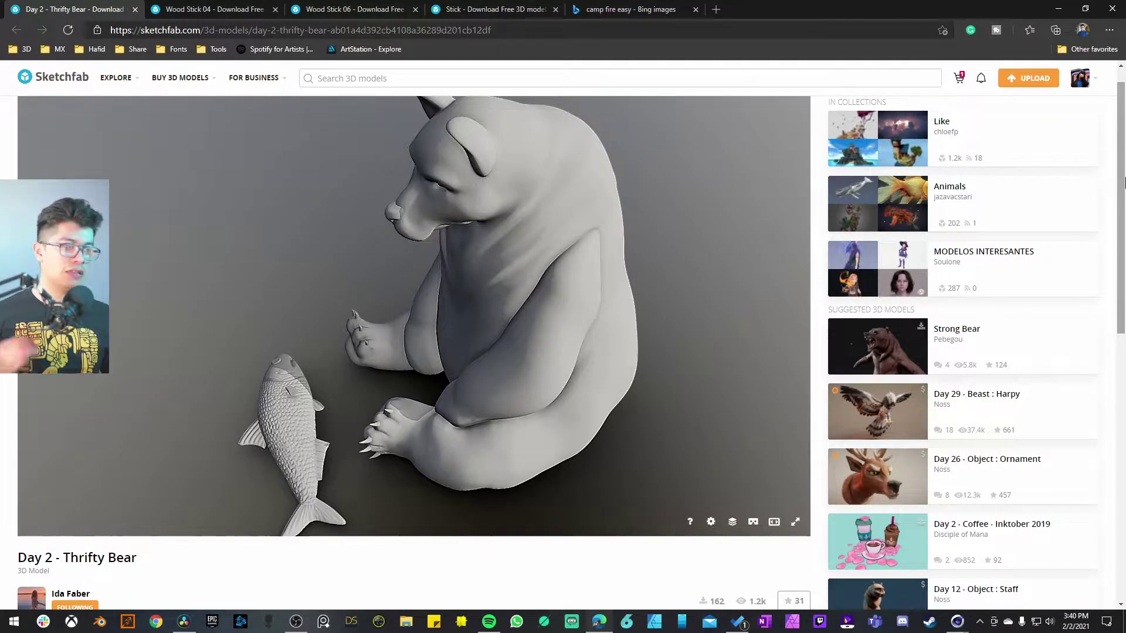
pyautogui.scroll(-3, 1124, 194)
pyautogui.scroll(-3, 1124, 187)
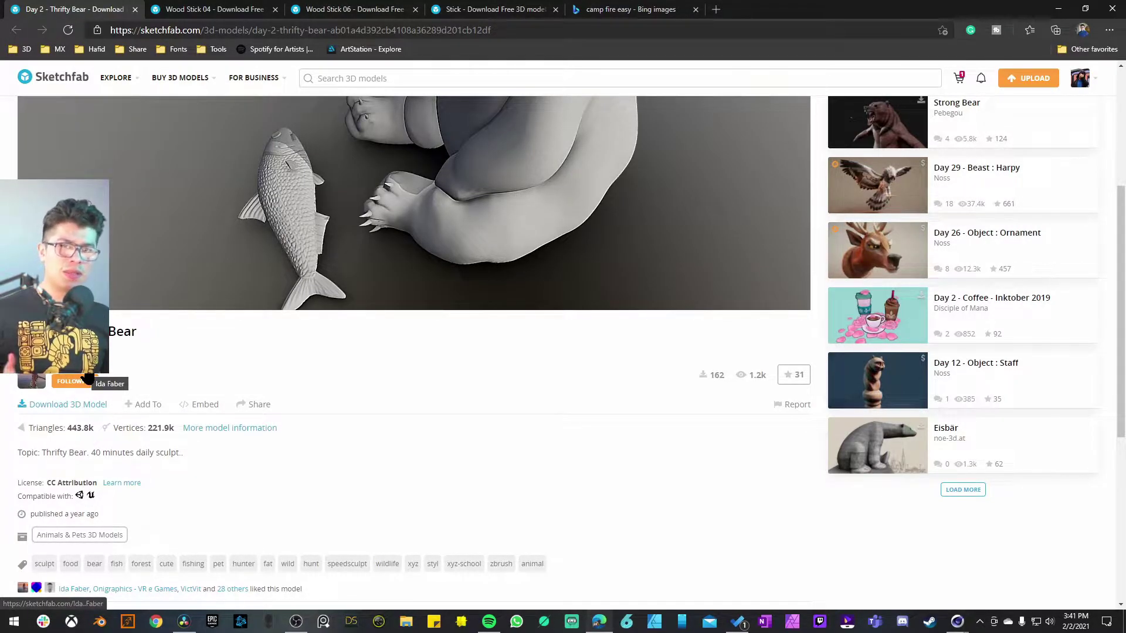
pyautogui.click(88, 379)
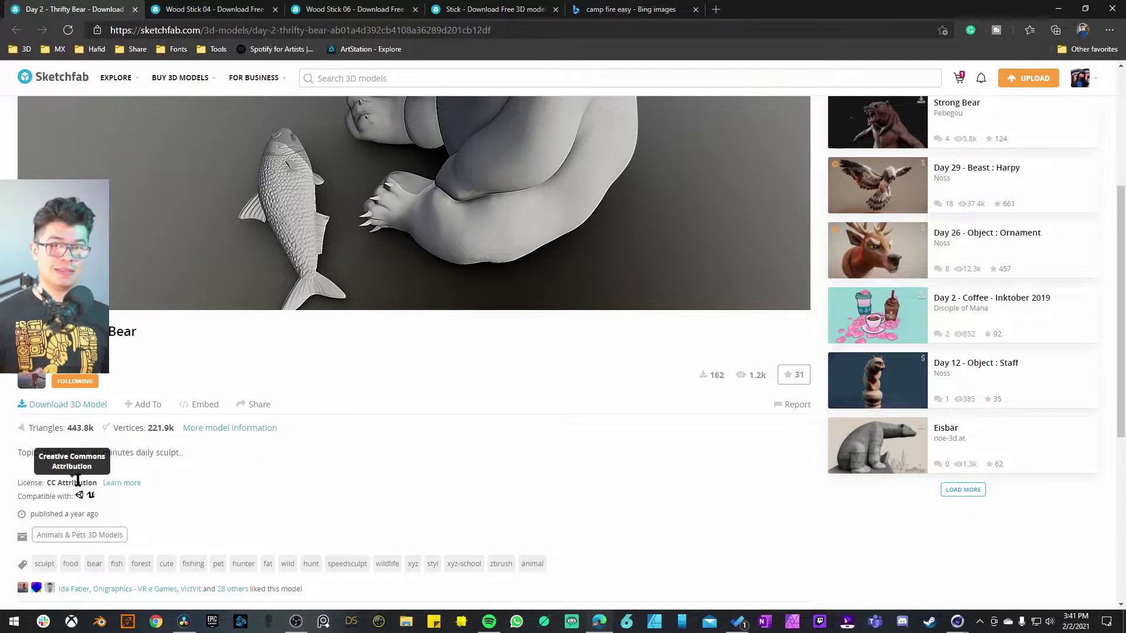
pyautogui.hotkey('ctrl', 'w')
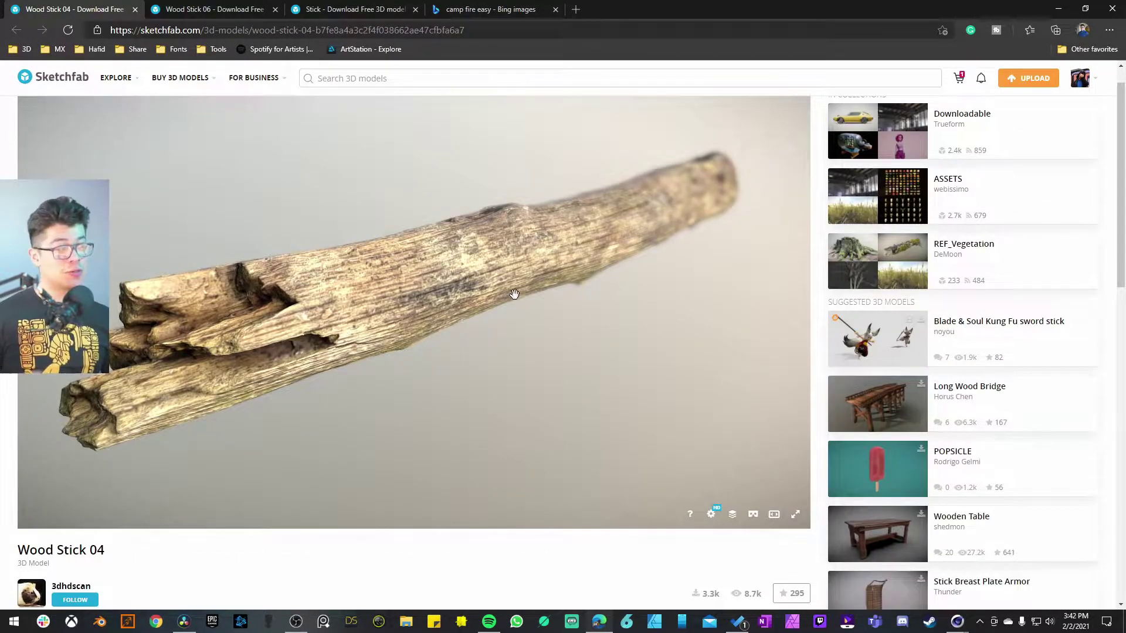
# - Orbit the wood stick models, including Wood Stick 06, to inspect them
pyautogui.moveTo(514, 267); pyautogui.dragTo(422, 320)
pyautogui.hotkey('ctrl', 'Tab')
pyautogui.hotkey('ctrl', 'Tab')
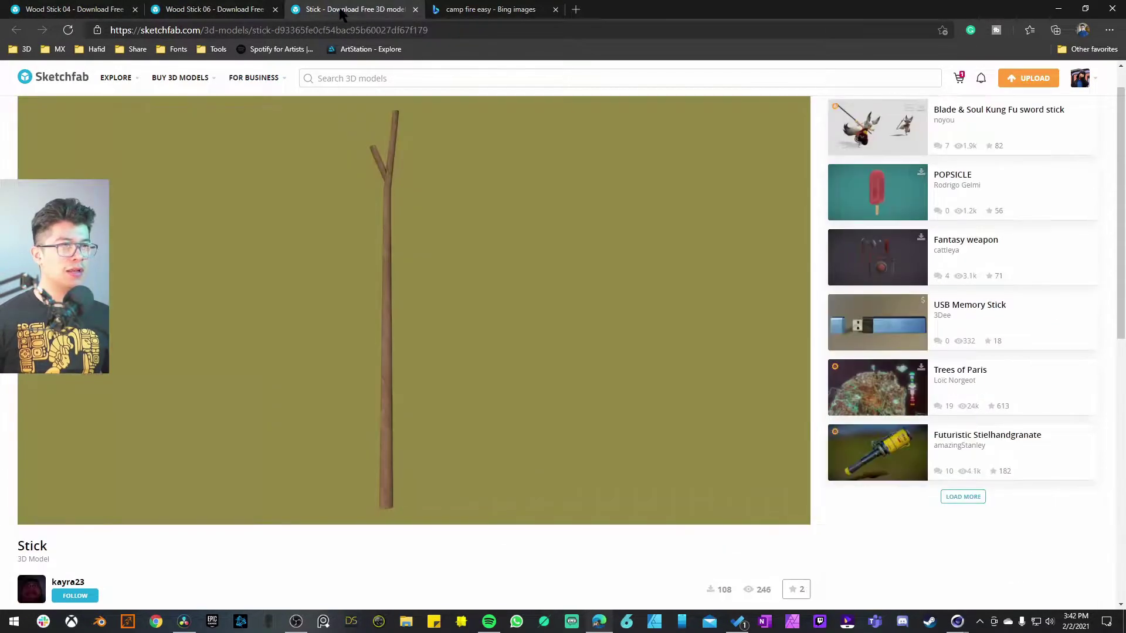
pyautogui.moveTo(442, 357); pyautogui.dragTo(374, 327)
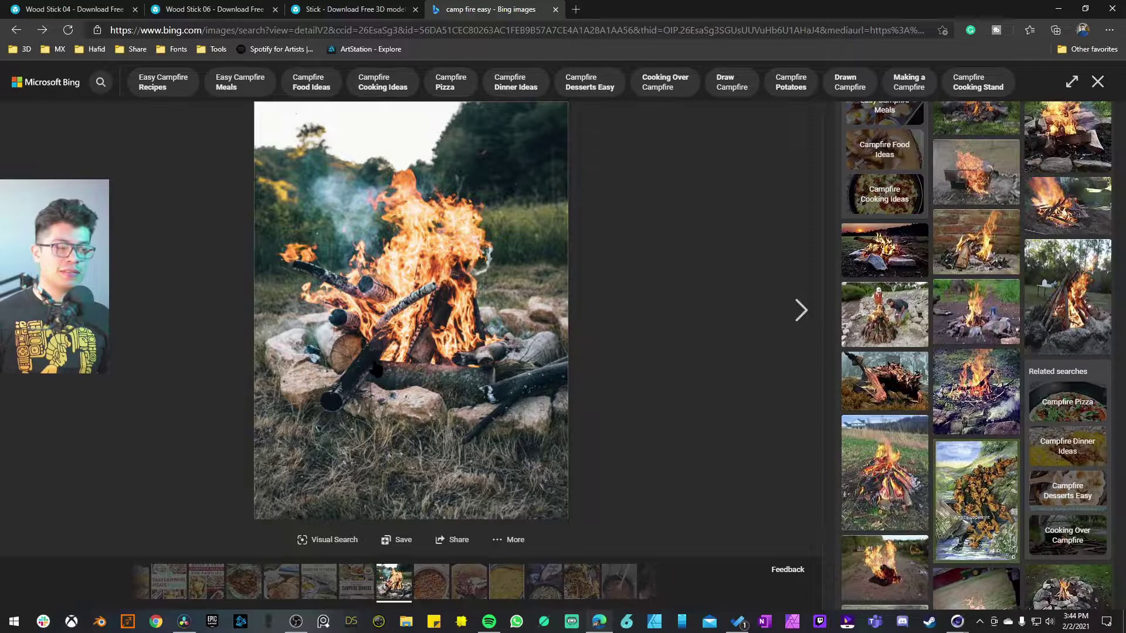
# - Advance to the next campfire image showing a tall burning log pile
pyautogui.press('Right')
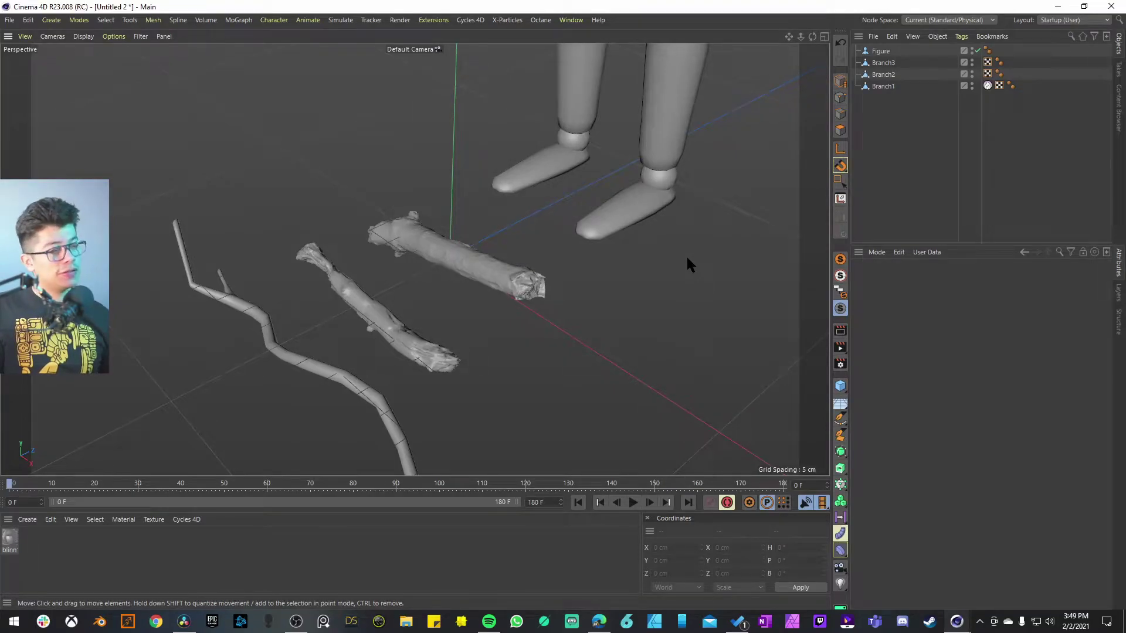
# - Turn on wireframe-over-shaded display and wrap Branch1 in a Remesh generator
pyautogui.press('n')
pyautogui.press('b')
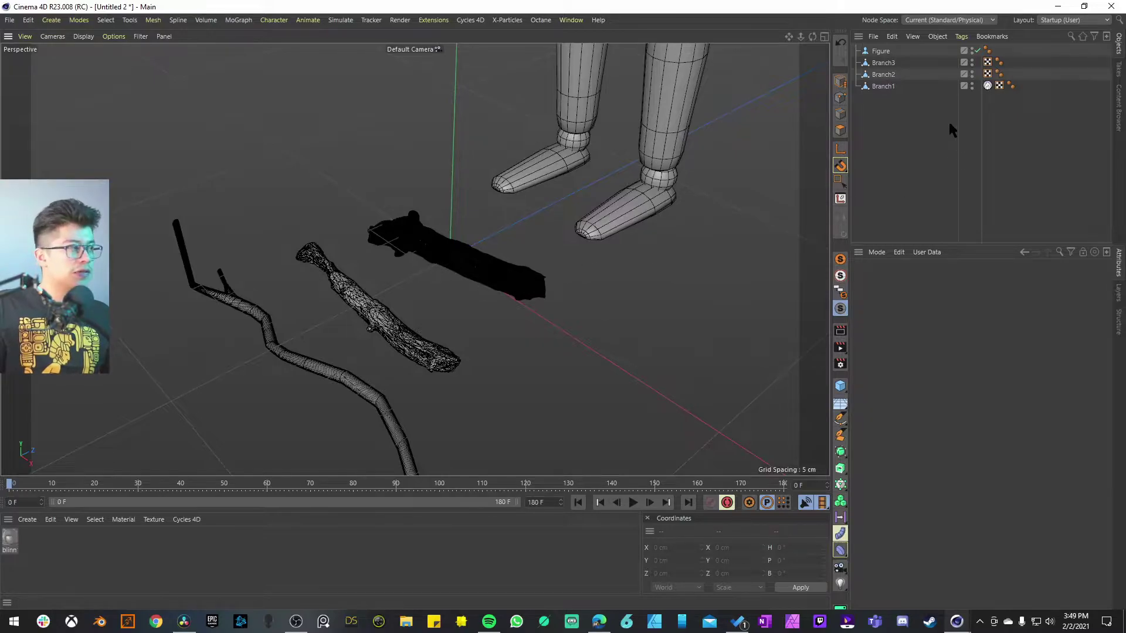
pyautogui.click(883, 86)
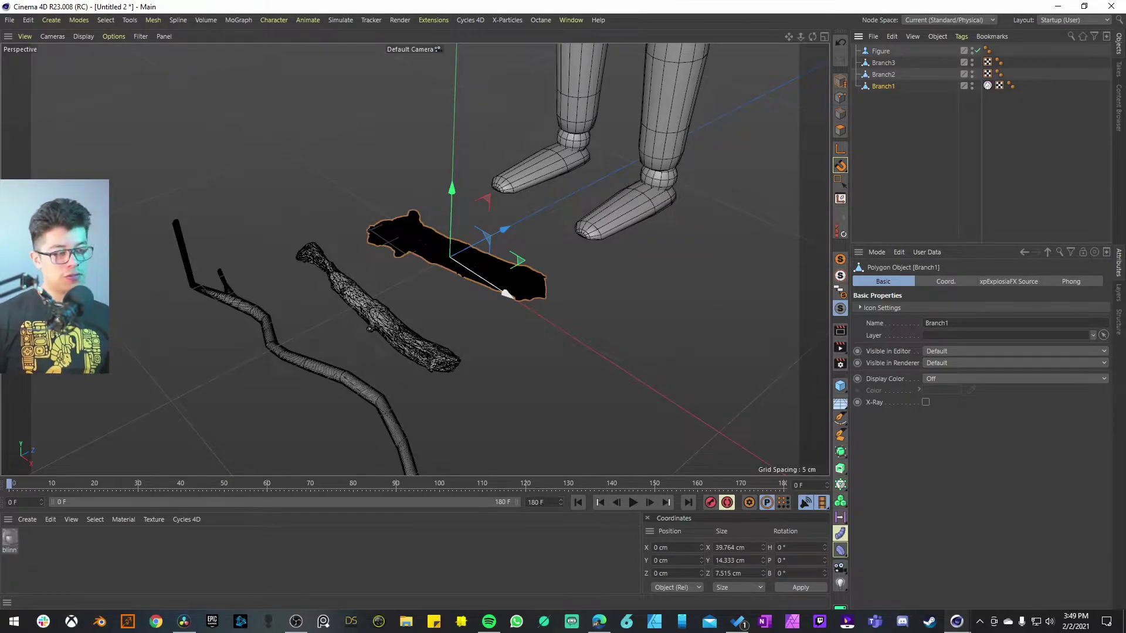
pyautogui.click(906, 133)
pyautogui.click(886, 88)
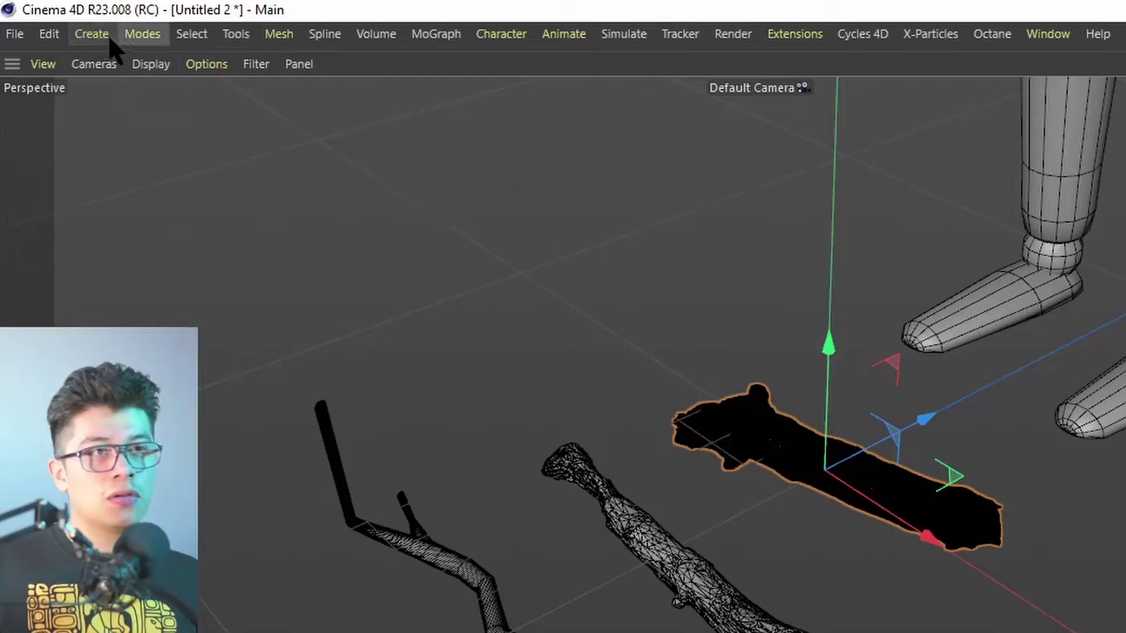
pyautogui.click(51, 20)
pyautogui.moveTo(183, 159)
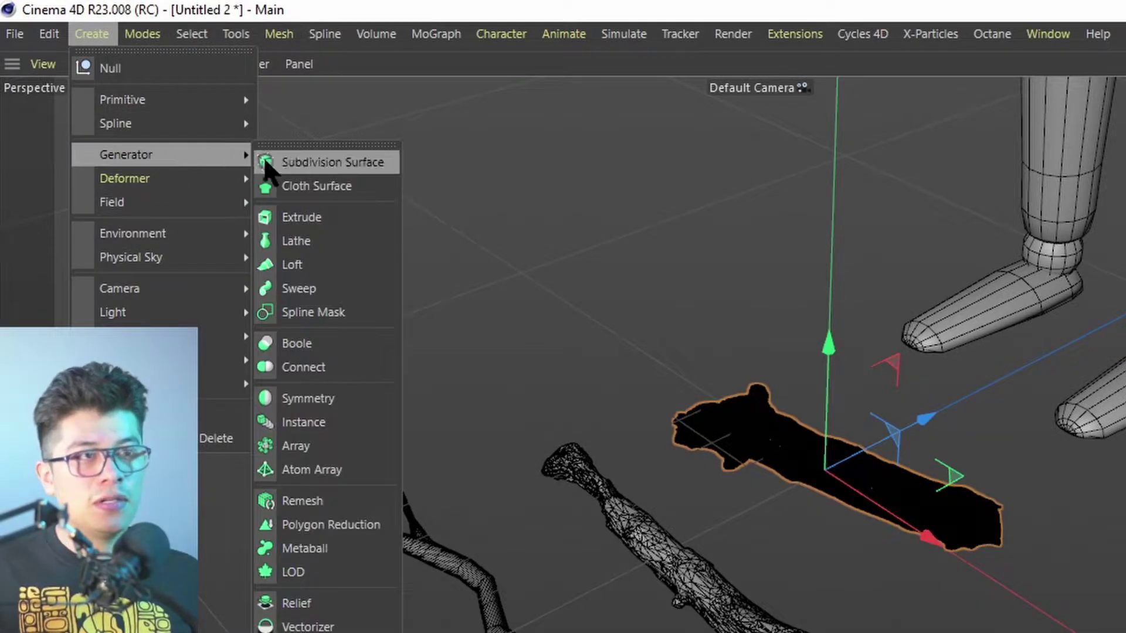
pyautogui.keyDown('alt'); pyautogui.click(346, 501); pyautogui.keyUp('alt')
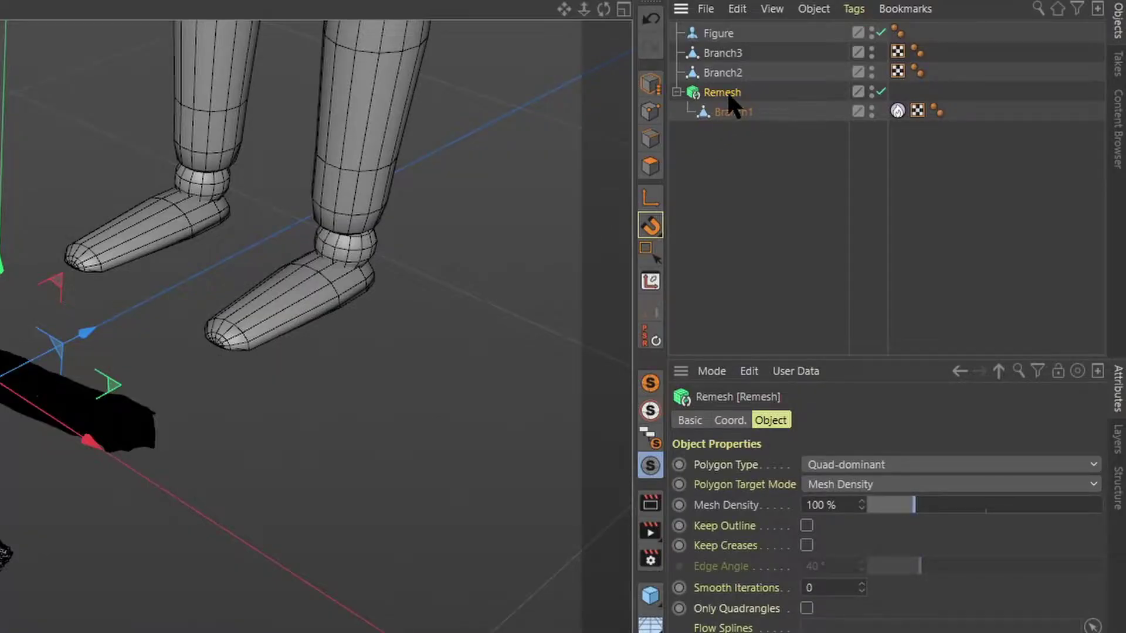
# - Set Branch1's Remesh Mesh Density to 2% after first trying 10%
pyautogui.click(840, 505)
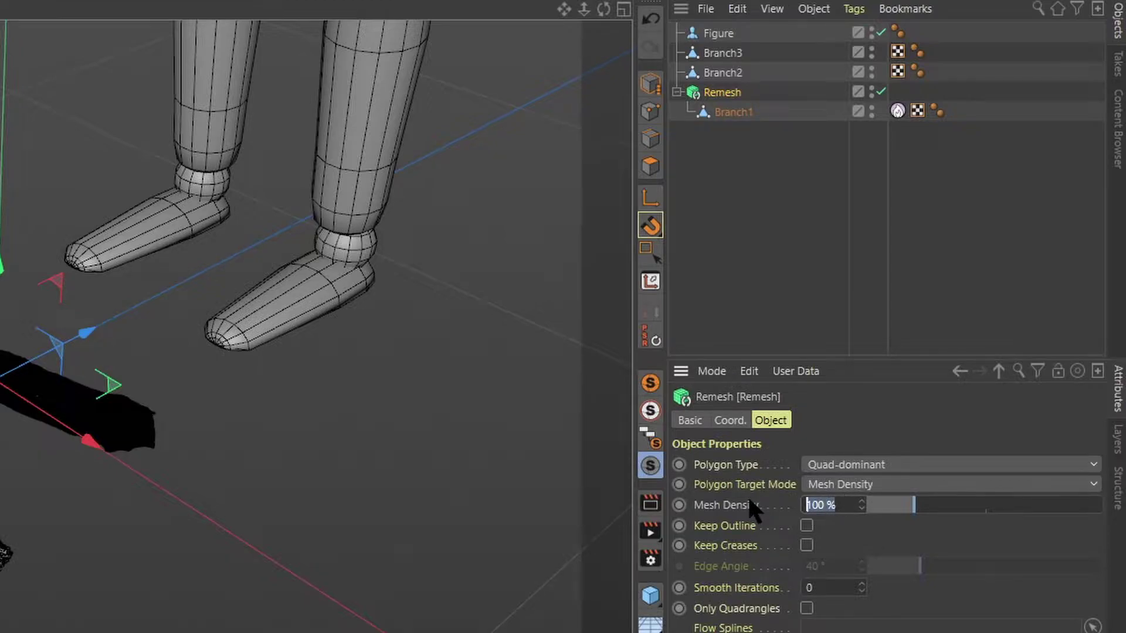
pyautogui.write('10')
pyautogui.press('Return')
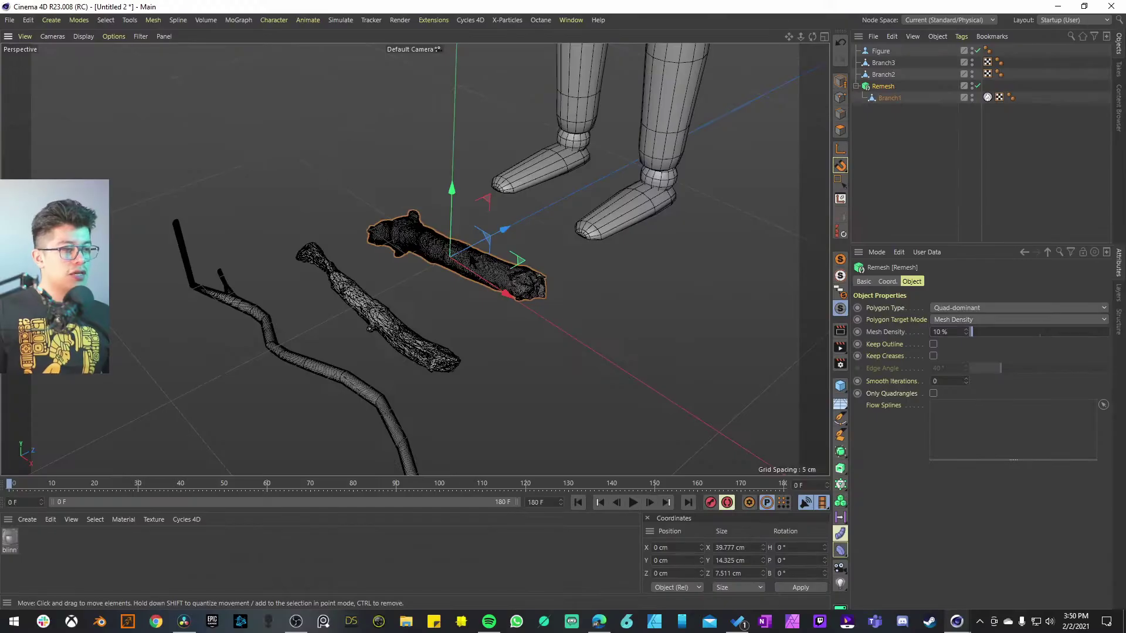
pyautogui.scroll(5, 509, 239)
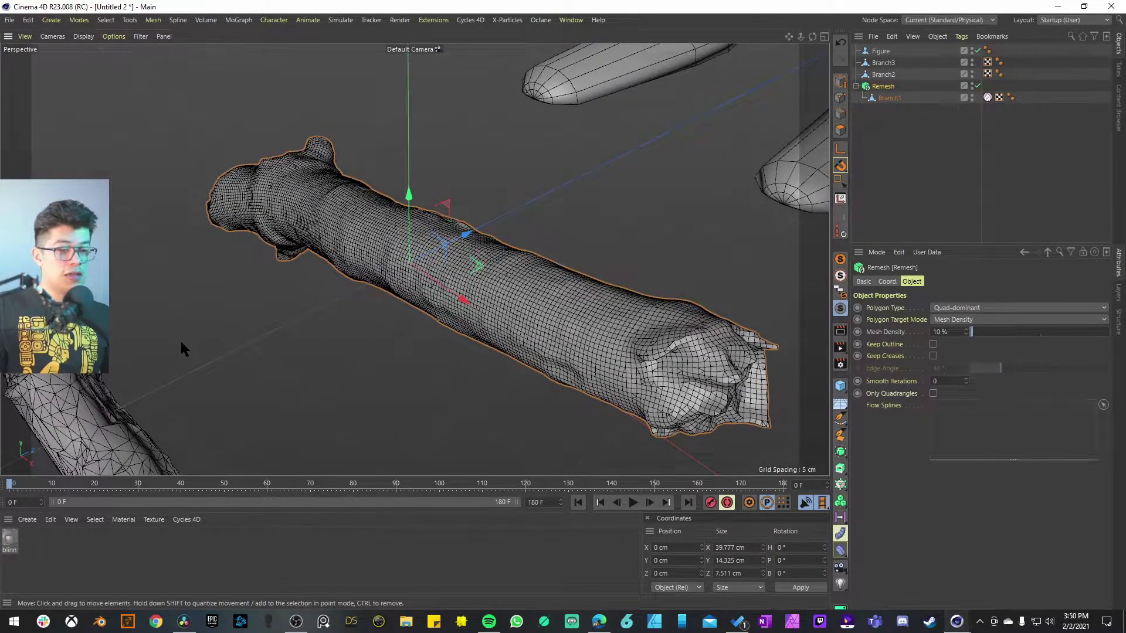
pyautogui.keyDown('alt'); pyautogui.moveTo(181, 339); pyautogui.dragTo(274, 277, button='middle'); pyautogui.keyUp('alt')
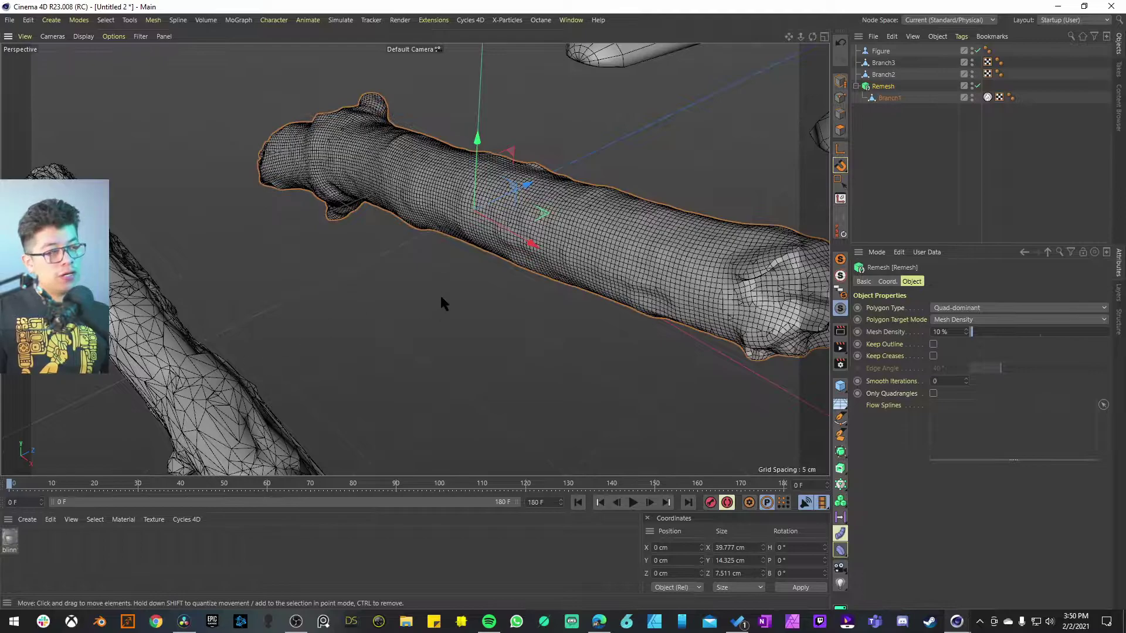
pyautogui.keyDown('alt'); pyautogui.moveTo(441, 299); pyautogui.dragTo(511, 260); pyautogui.keyUp('alt')
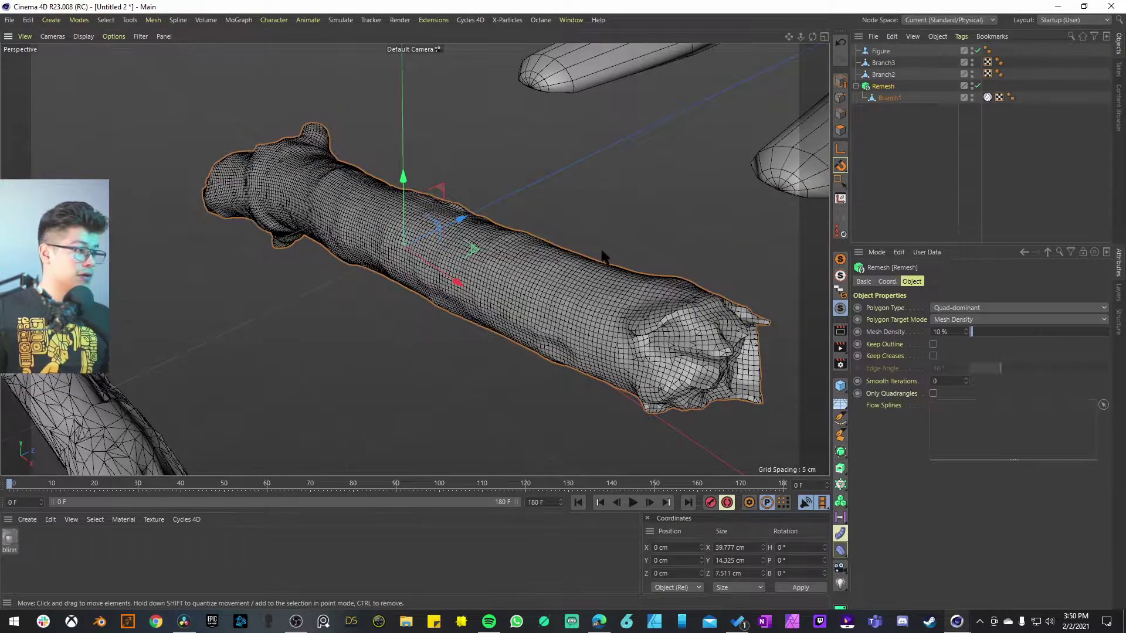
pyautogui.doubleClick(957, 332)
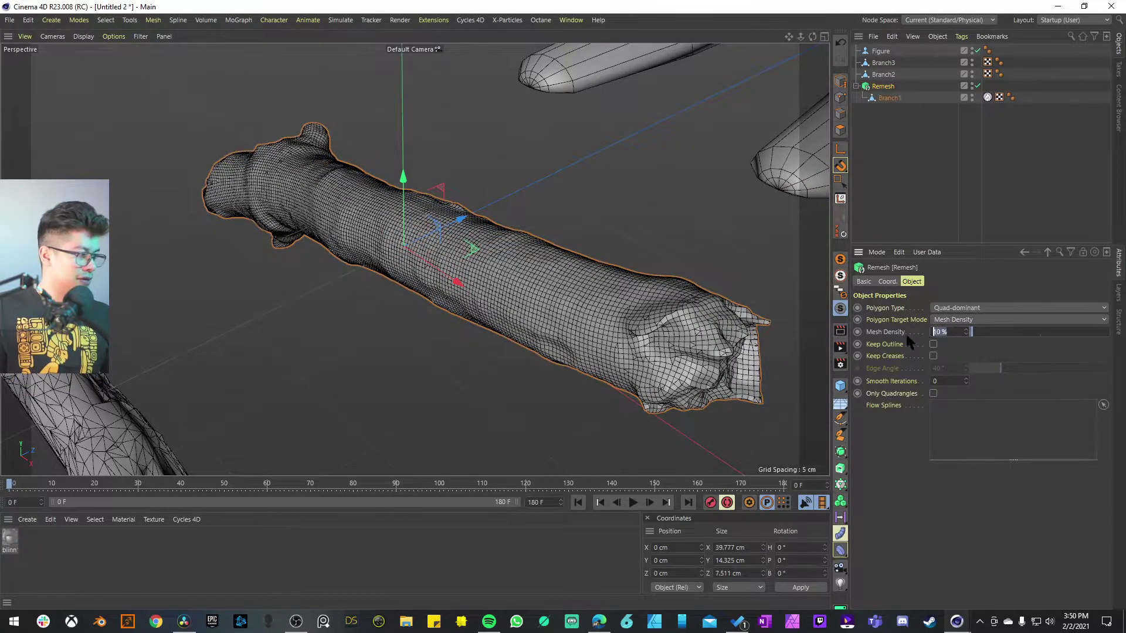
pyautogui.write('2')
pyautogui.press('Return')
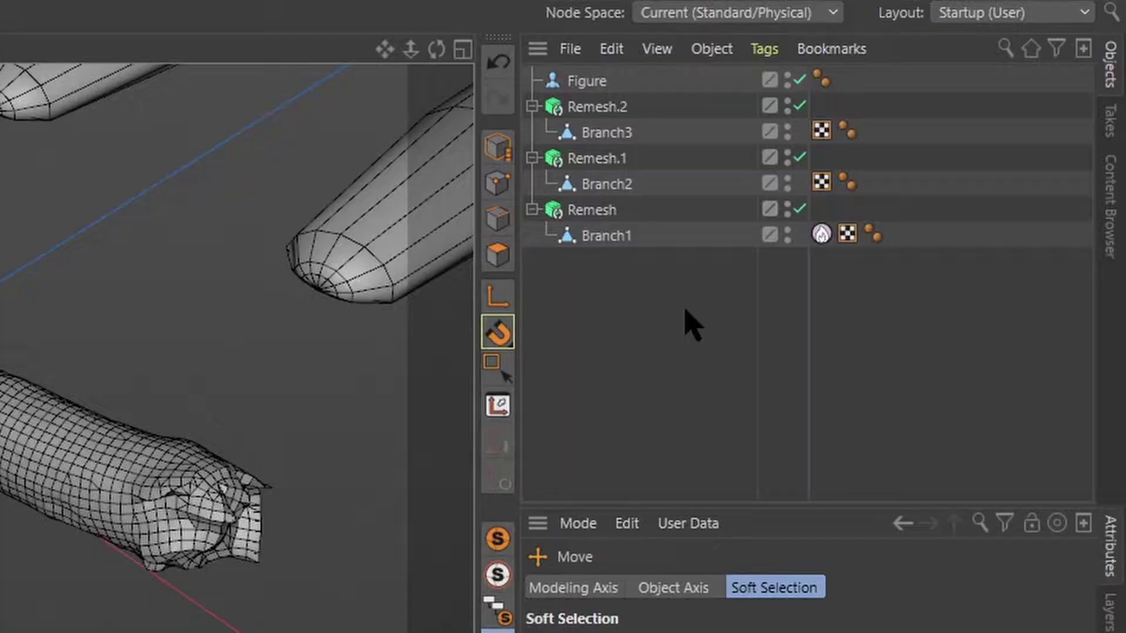
# - Put all remeshed branches into a grid Cloner set to render instances
pyautogui.moveTo(926, 156); pyautogui.dragTo(890, 61)
pyautogui.moveTo(606, 99); pyautogui.dragTo(606, 99)
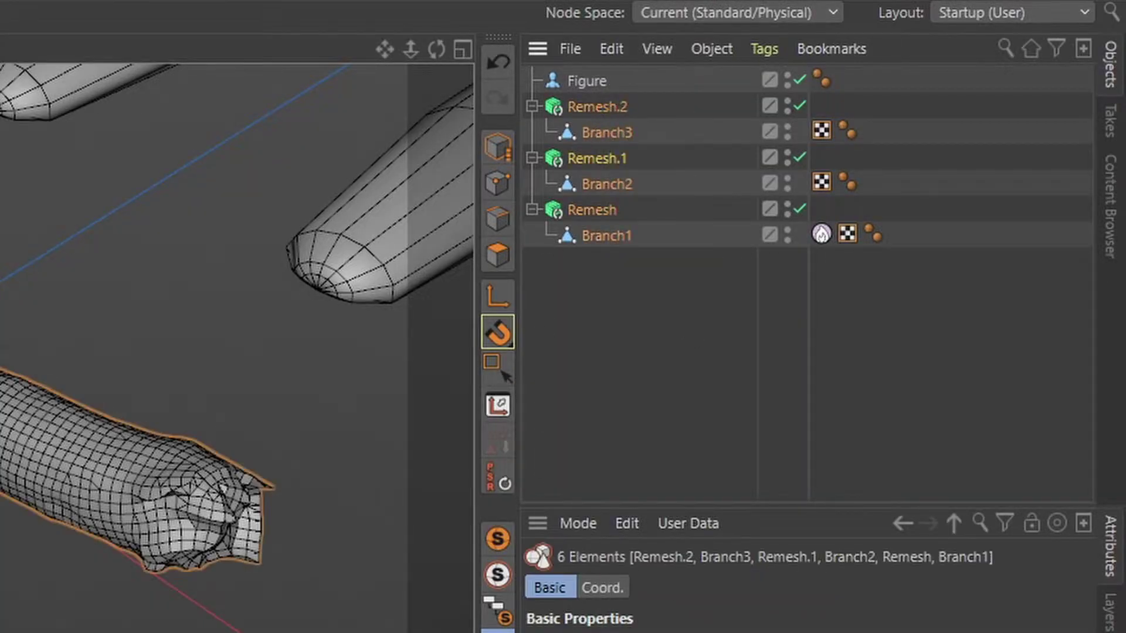
pyautogui.keyDown('alt'); pyautogui.click(824, 326); pyautogui.keyUp('alt')
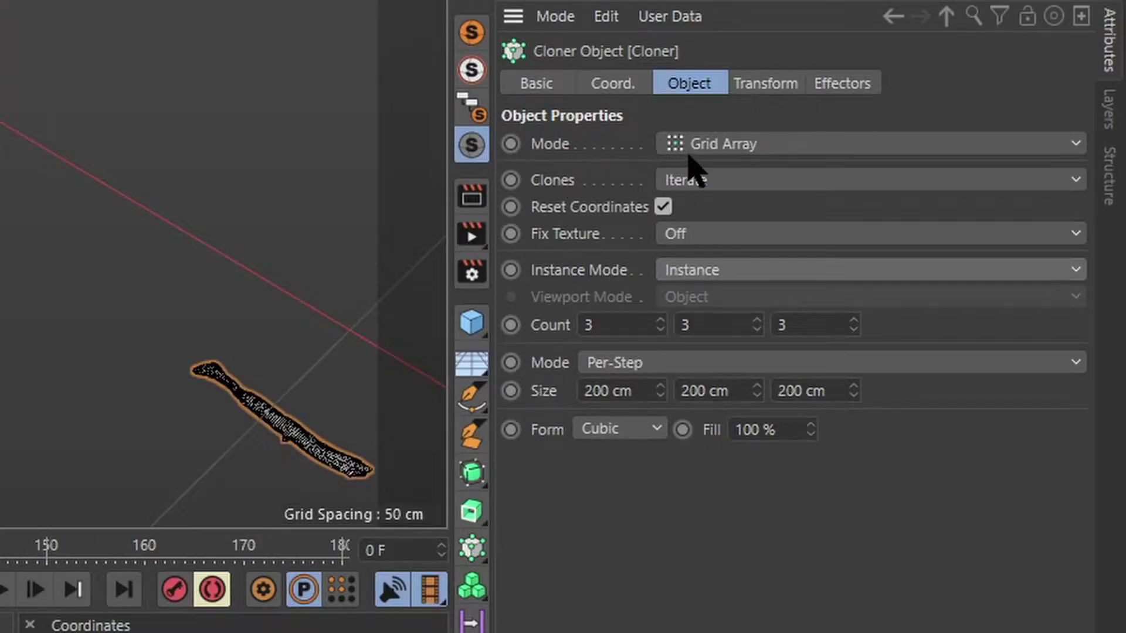
pyautogui.click(677, 273)
pyautogui.click(693, 331)
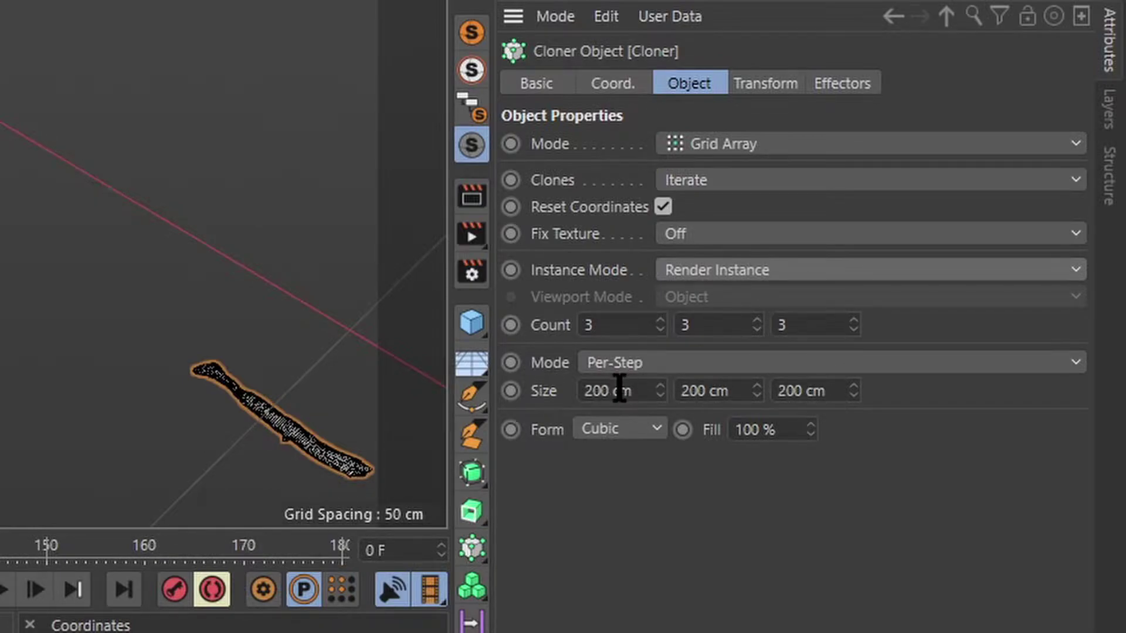
# - Shrink the Cloner's grid spacing to 19, 5 and 11 cm
pyautogui.click(660, 395)
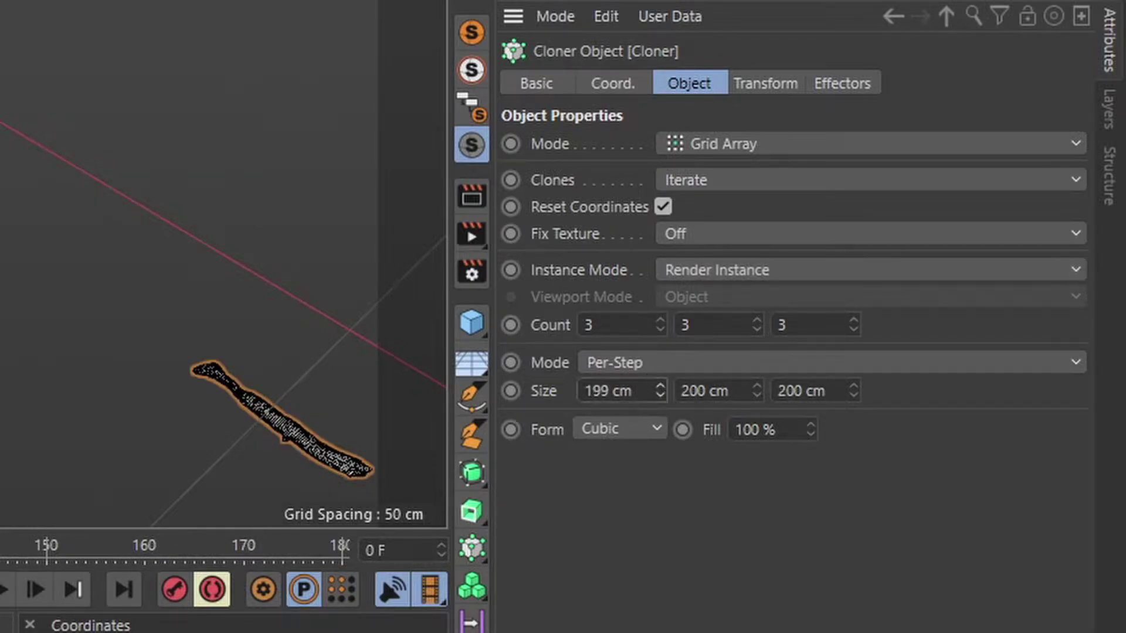
pyautogui.moveTo(660, 391); pyautogui.dragTo(744, 387)
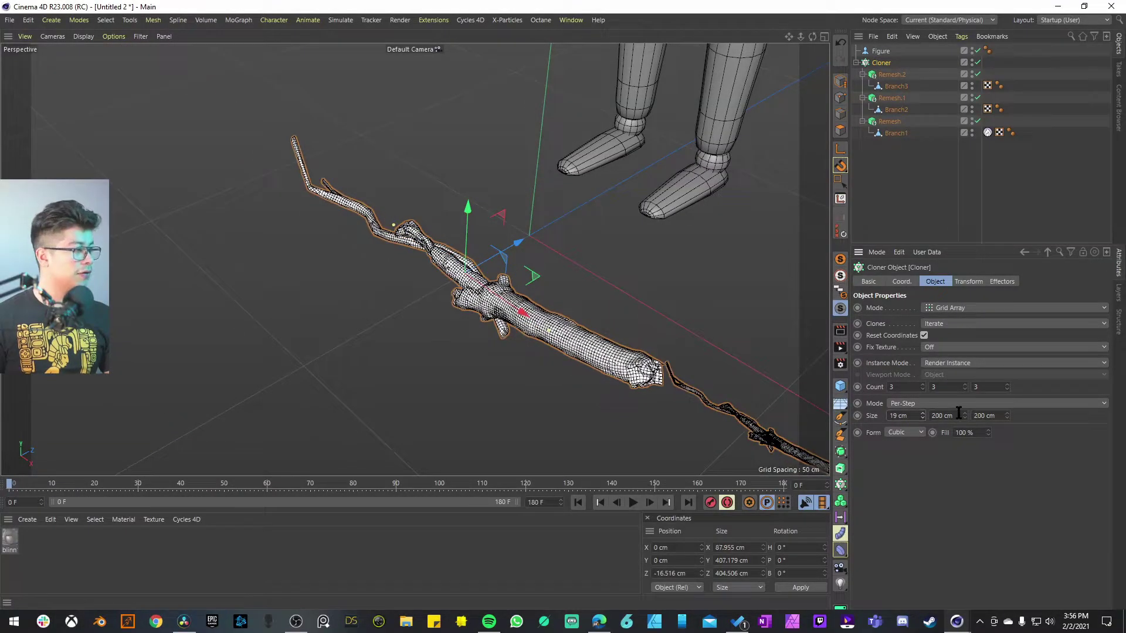
pyautogui.moveTo(965, 413); pyautogui.dragTo(945, 435)
pyautogui.moveTo(1007, 416); pyautogui.dragTo(996, 428)
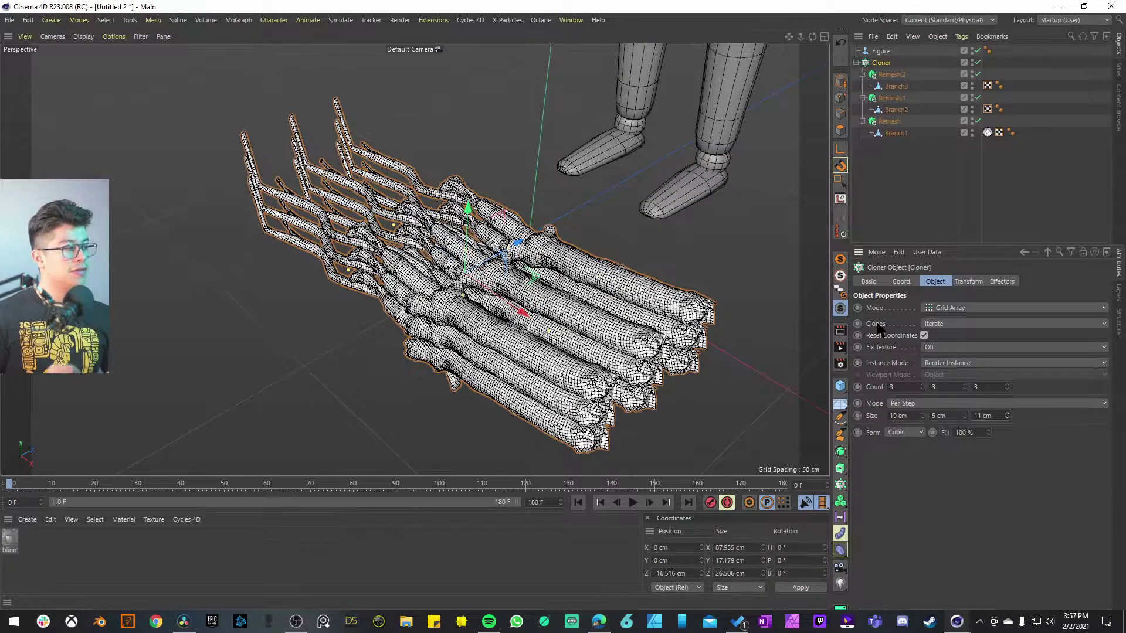
# - Set the Cloner to pick branches at random and add a Random effector
pyautogui.click(928, 325)
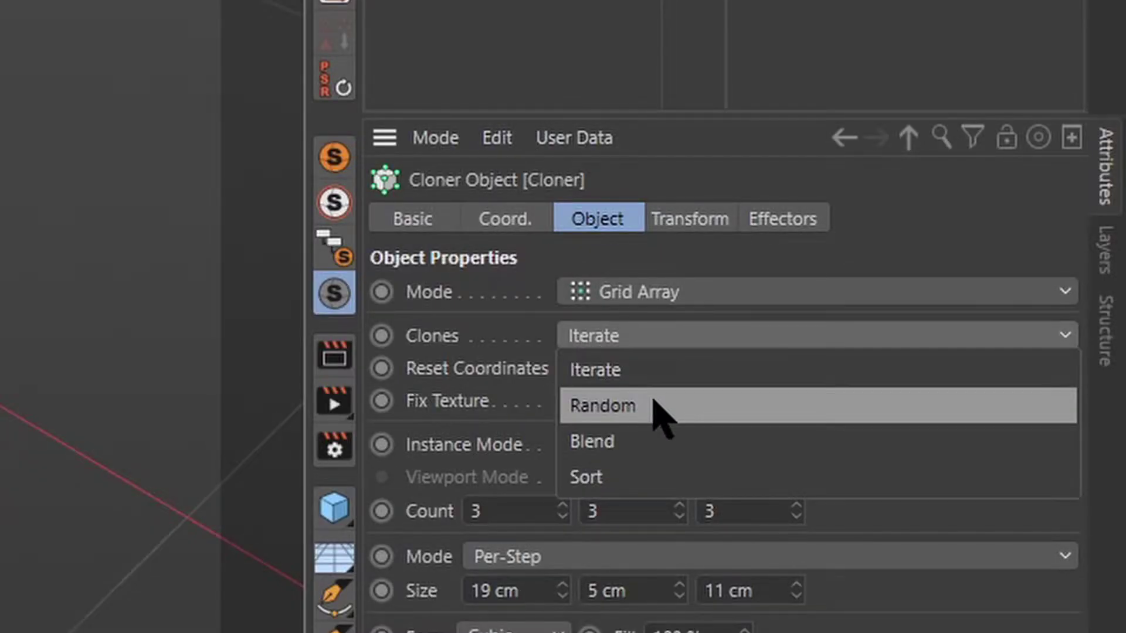
pyautogui.click(654, 405)
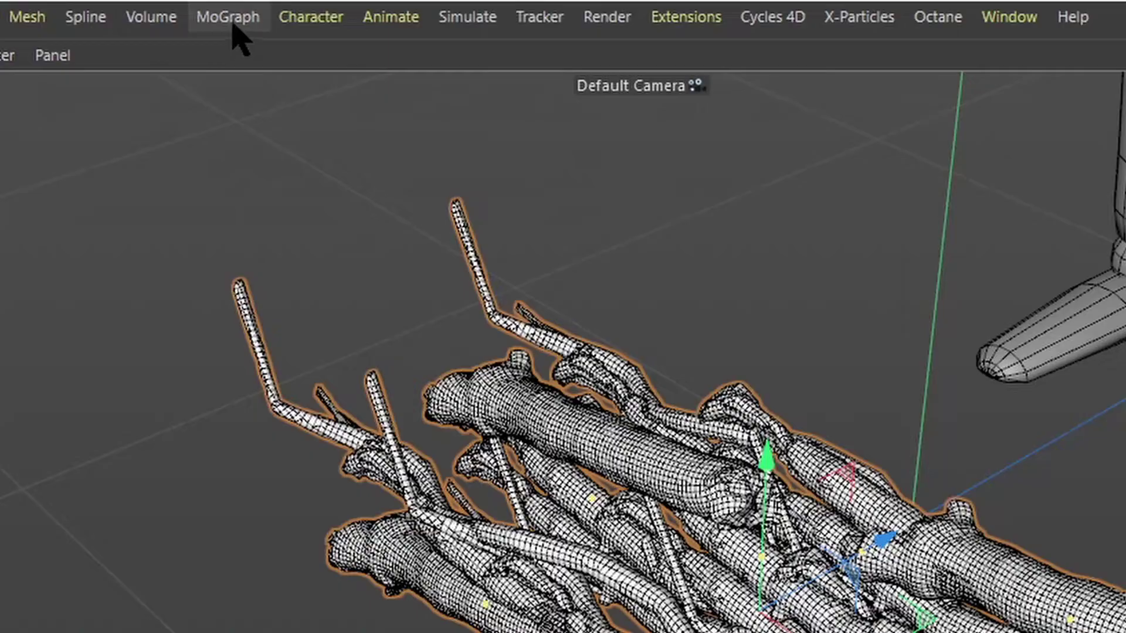
pyautogui.click(239, 21)
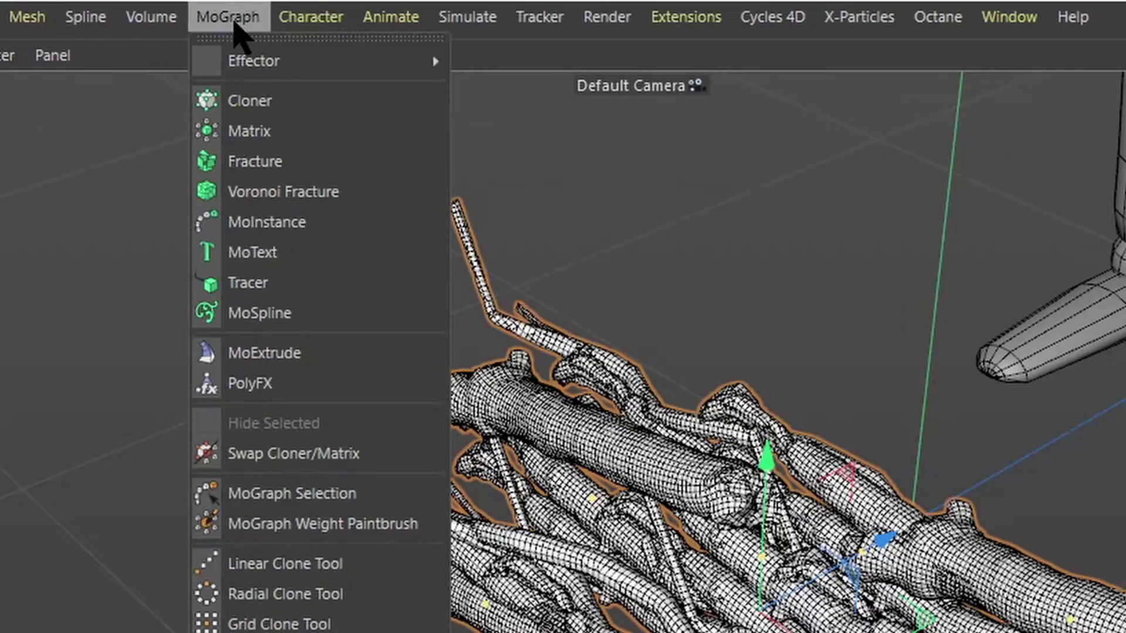
pyautogui.moveTo(284, 65)
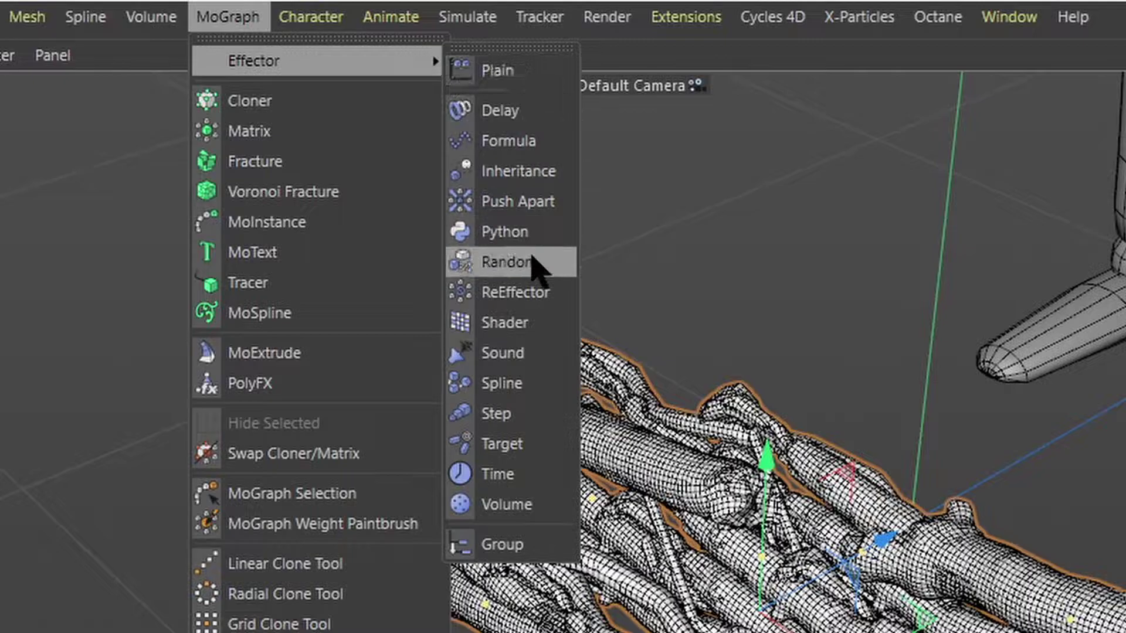
pyautogui.click(534, 261)
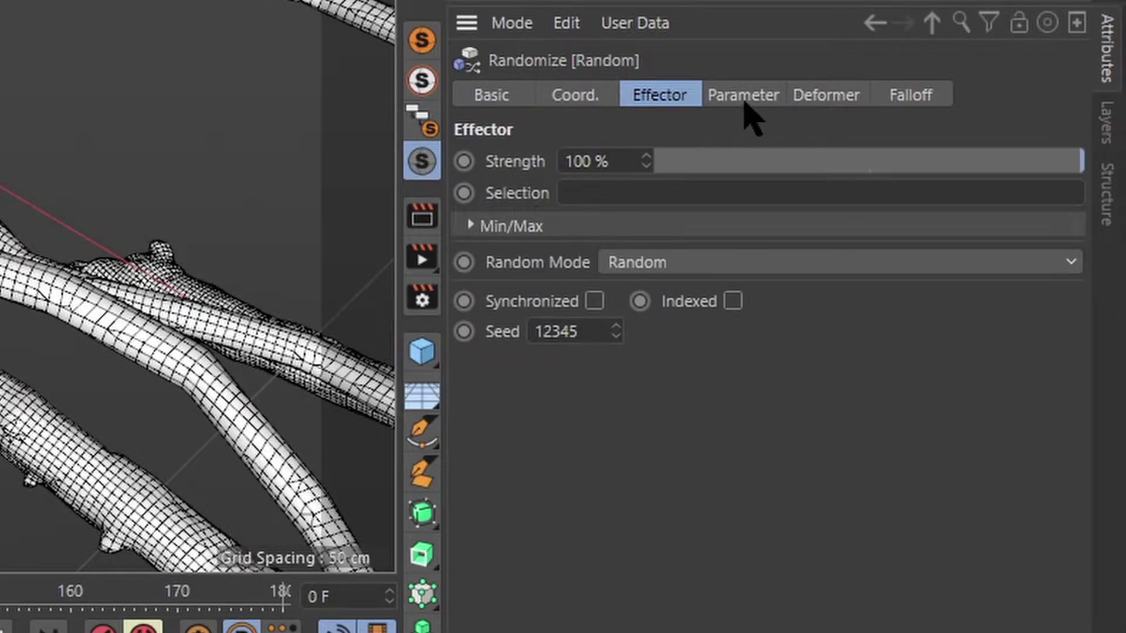
# - Make the Random effector randomize only rotation: 117° heading, 151° pitch, 75° bank
pyautogui.click(971, 281)
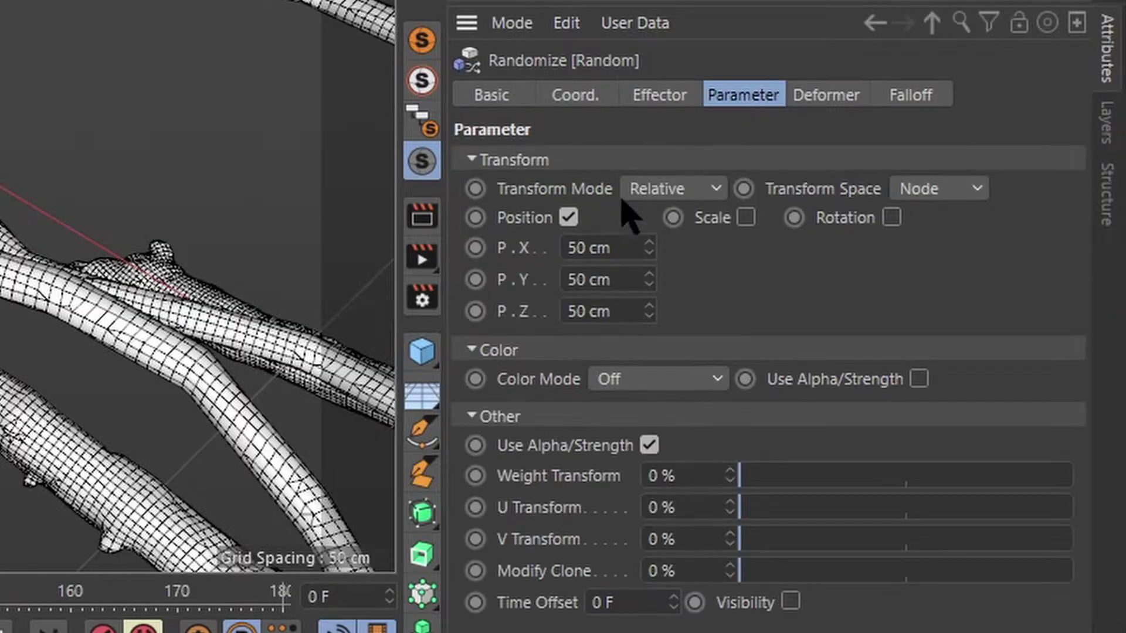
pyautogui.click(569, 219)
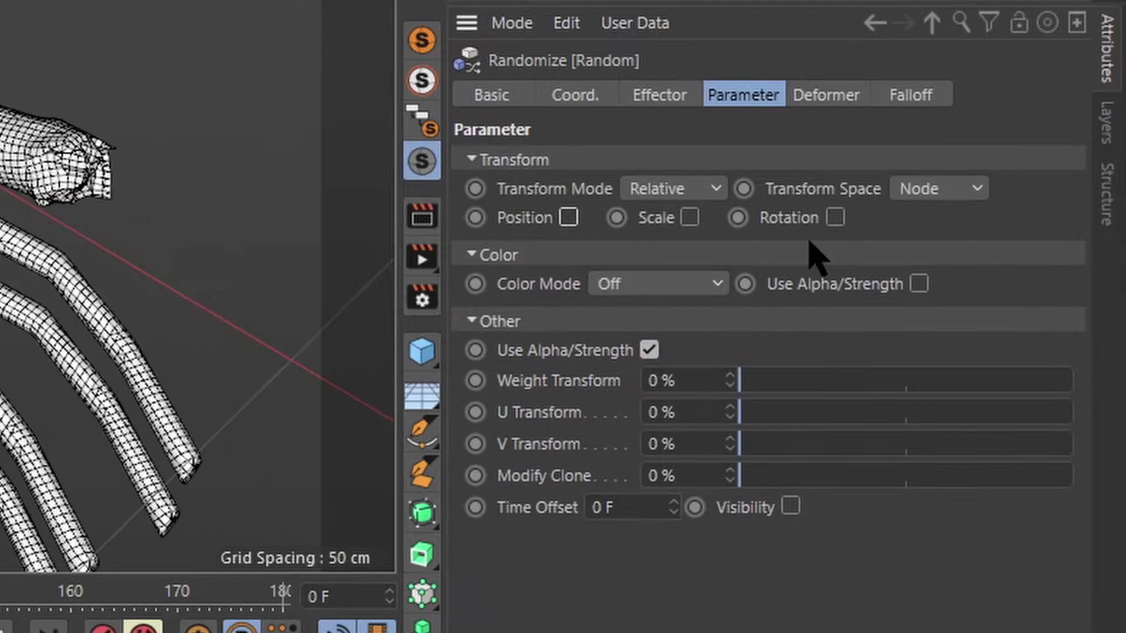
pyautogui.click(835, 218)
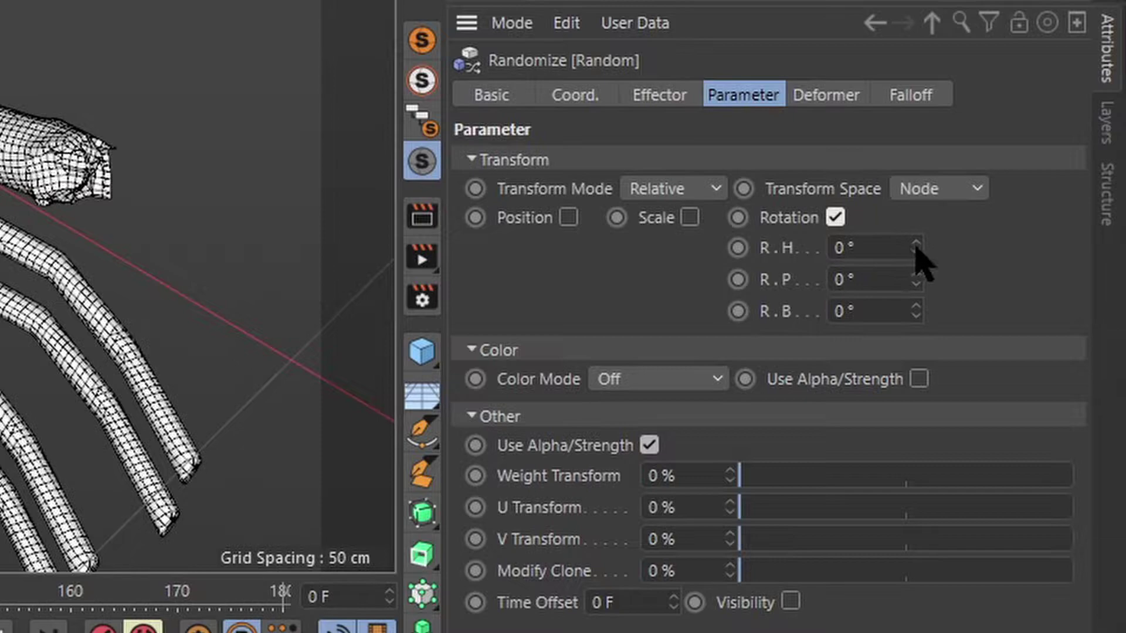
pyautogui.moveTo(916, 247)
pyautogui.mouseDown()
pyautogui.moveTo(965, 247)
pyautogui.moveTo(917, 251)
pyautogui.moveTo(926, 275)
pyautogui.moveTo(938, 272)
pyautogui.mouseUp()
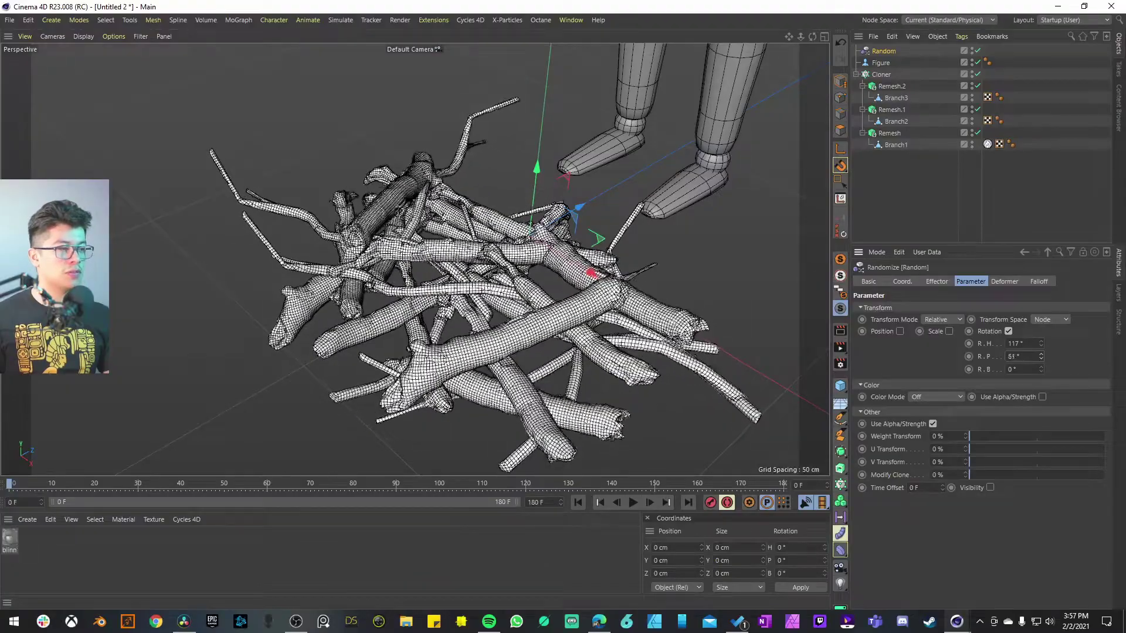
pyautogui.moveTo(1041, 356); pyautogui.dragTo(1058, 354)
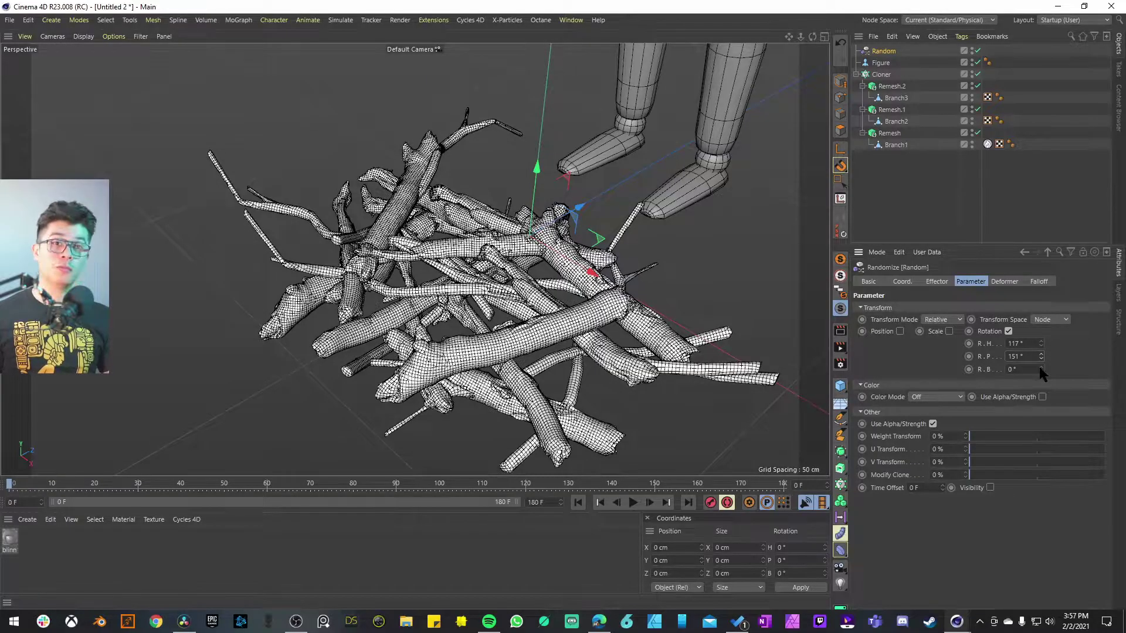
pyautogui.moveTo(1039, 368); pyautogui.dragTo(1065, 365)
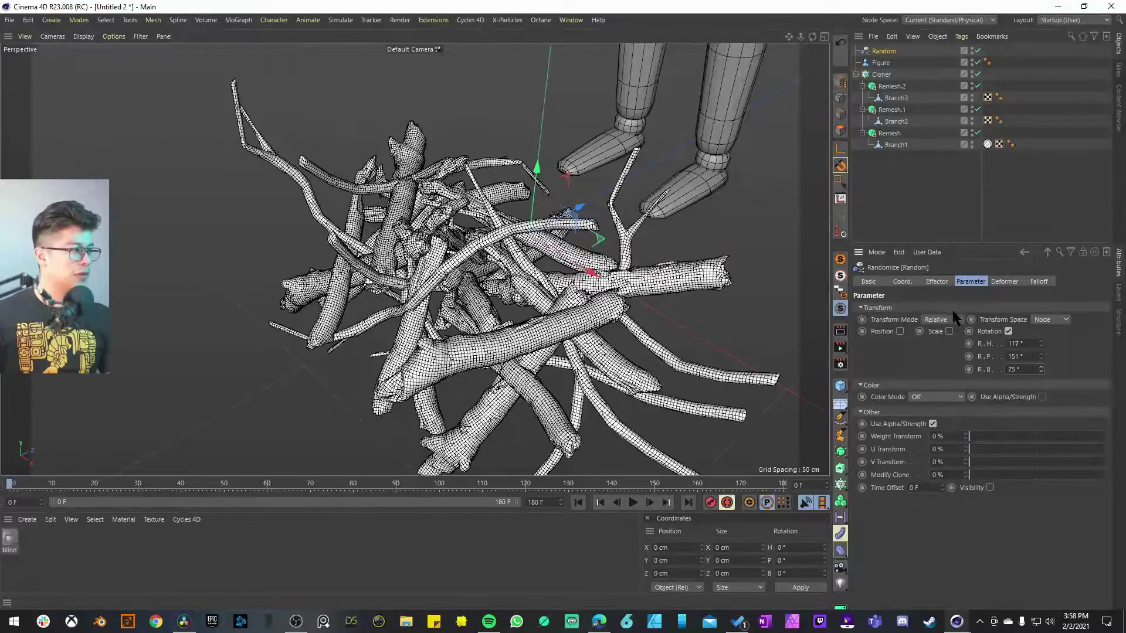
# - Tighten the Cloner spacing to 12 cm on X and 8 cm on Z, checking the pile
pyautogui.click(881, 75)
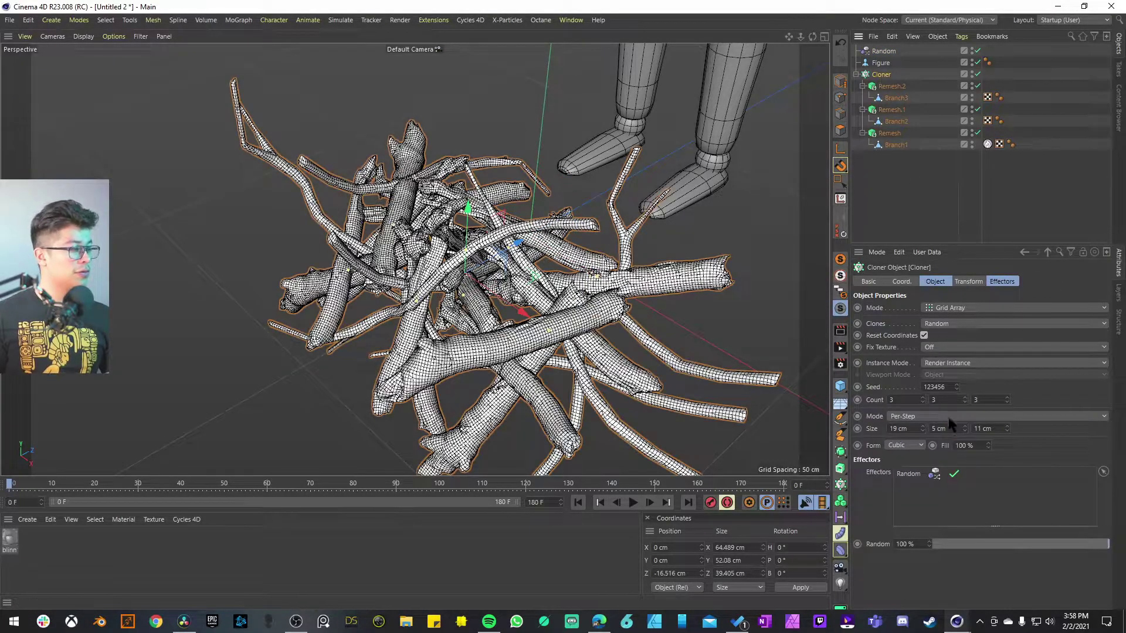
pyautogui.moveTo(922, 431); pyautogui.dragTo(922, 432)
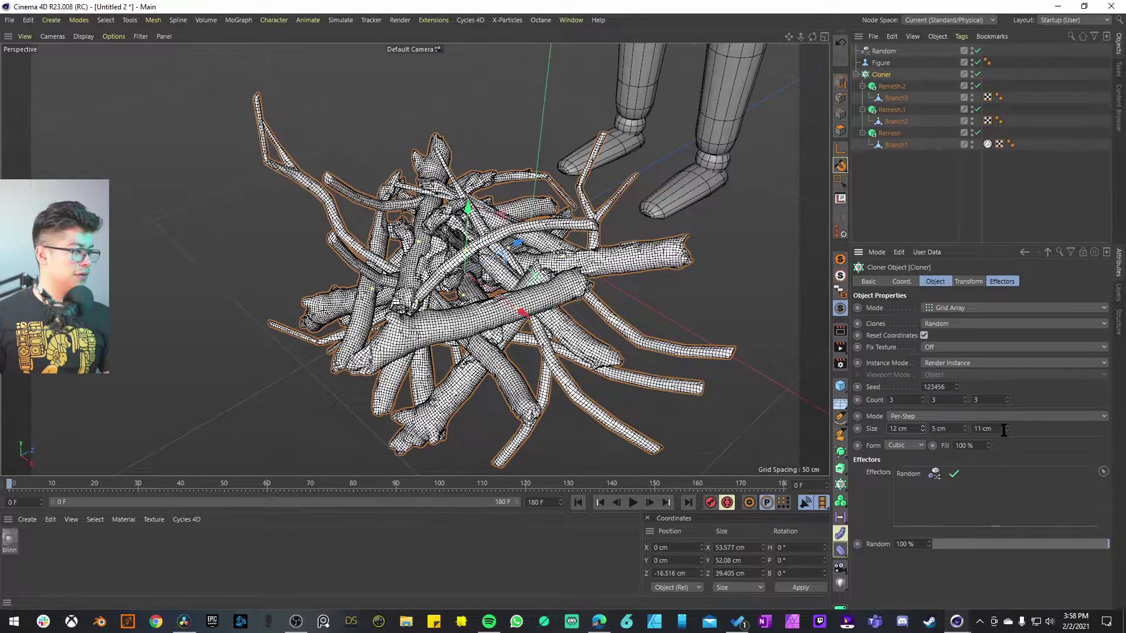
pyautogui.moveTo(1006, 429); pyautogui.dragTo(1007, 434)
pyautogui.keyDown('alt'); pyautogui.moveTo(666, 315); pyautogui.dragTo(528, 235); pyautogui.keyUp('alt')
pyautogui.scroll(-3, 405, 152)
pyautogui.keyDown('alt'); pyautogui.moveTo(403, 196); pyautogui.dragTo(481, 152); pyautogui.keyUp('alt')
pyautogui.click(882, 52)
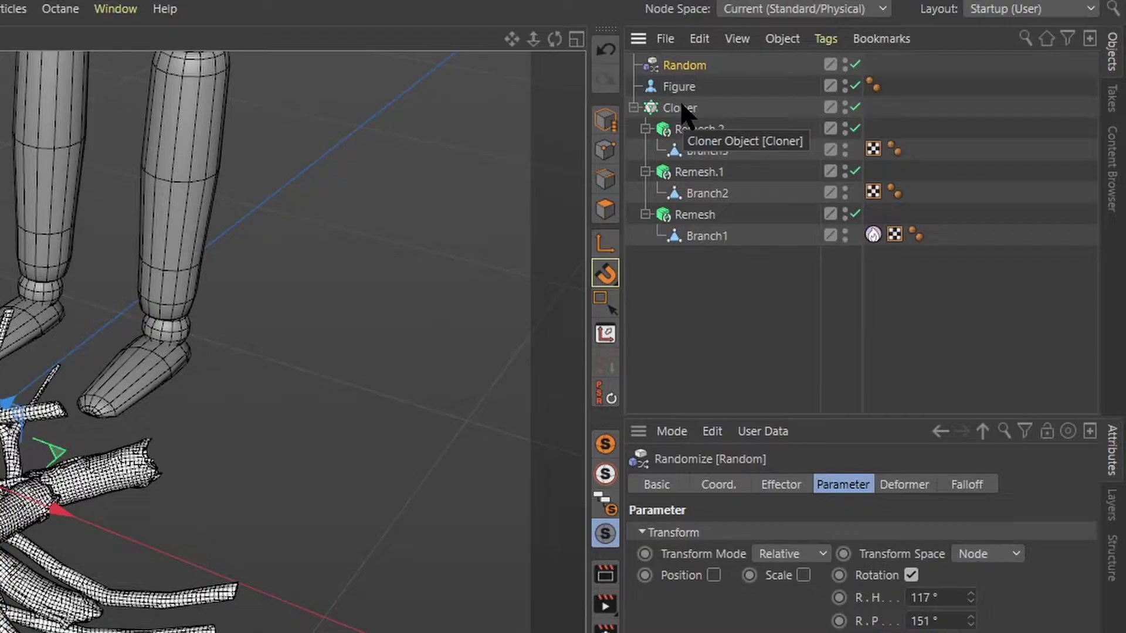
# - Merge the Cloner hierarchy into one polygon object with Connect Objects + Delete, and shift it left
pyautogui.middleClick(680, 109)
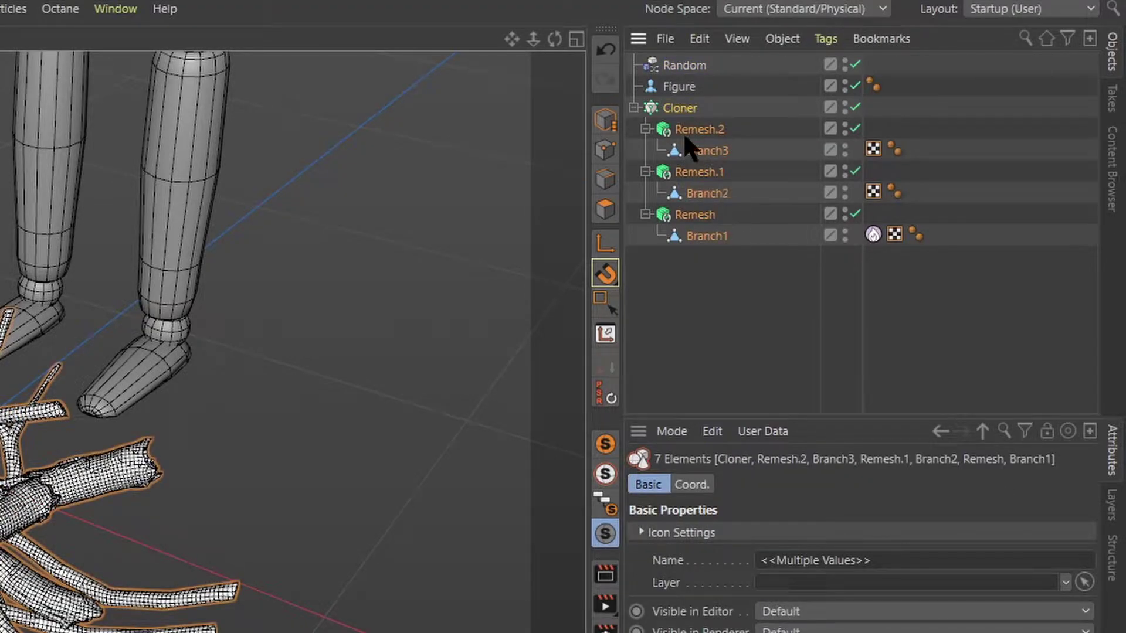
pyautogui.rightClick(676, 107)
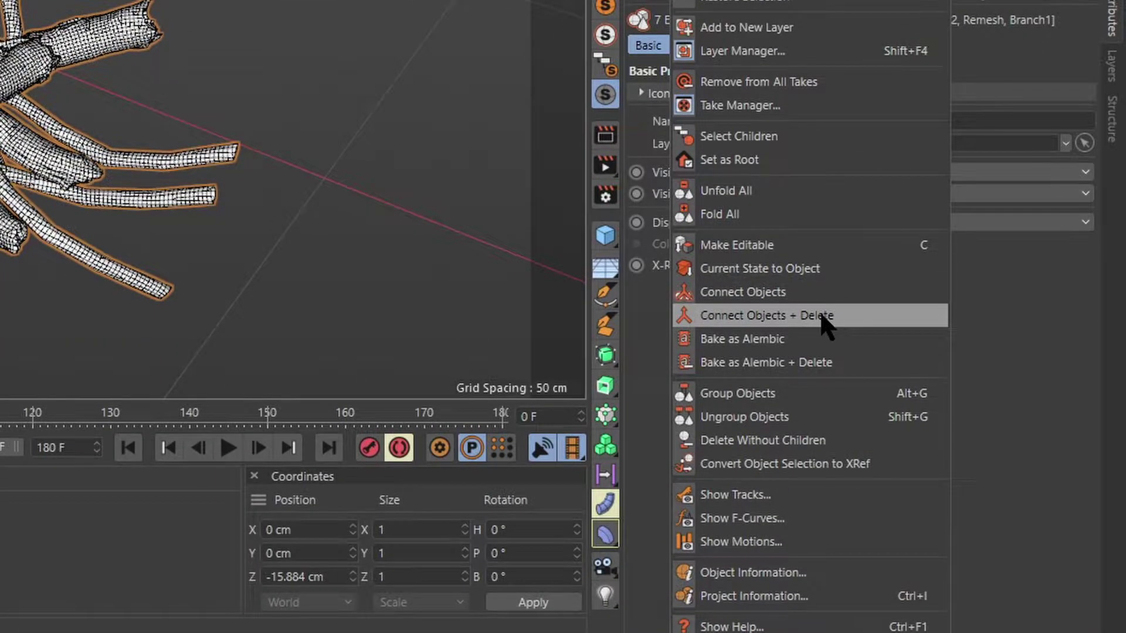
pyautogui.click(821, 316)
pyautogui.moveTo(381, 260); pyautogui.dragTo(440, 291)
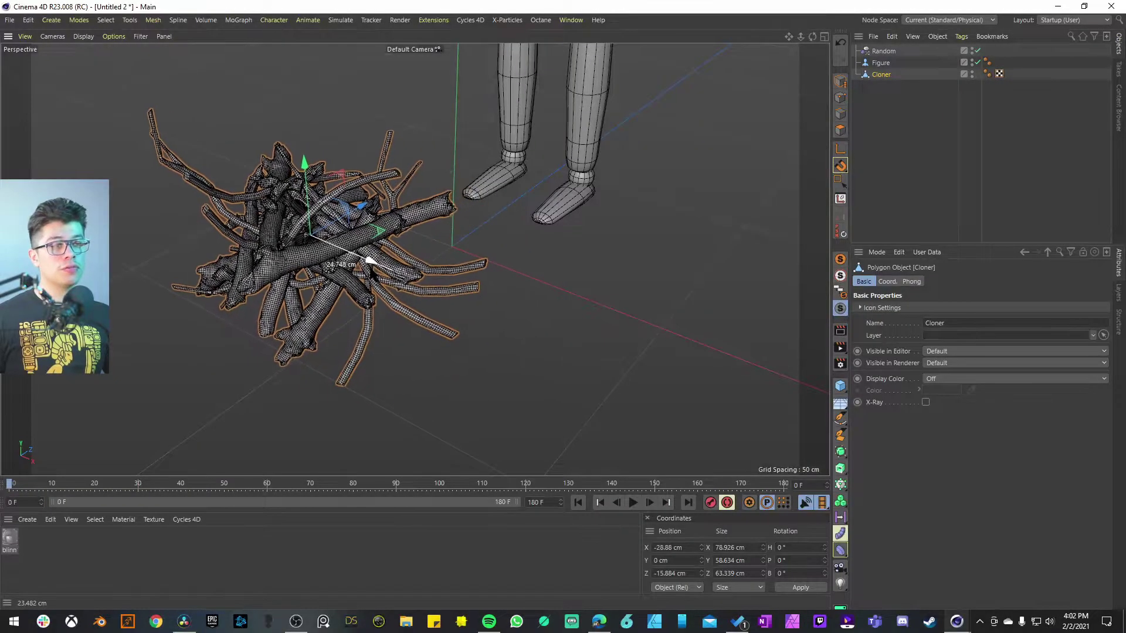
# - Delete the Random effector, then frame the Figure and undo an accidental move of it
pyautogui.click(884, 54)
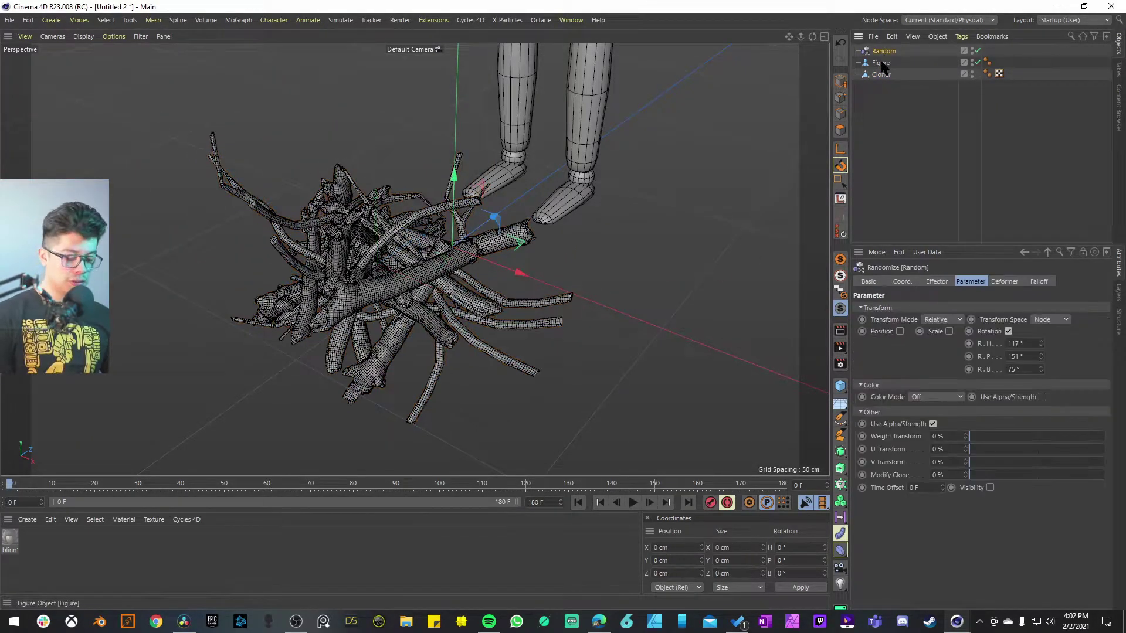
pyautogui.press('Delete')
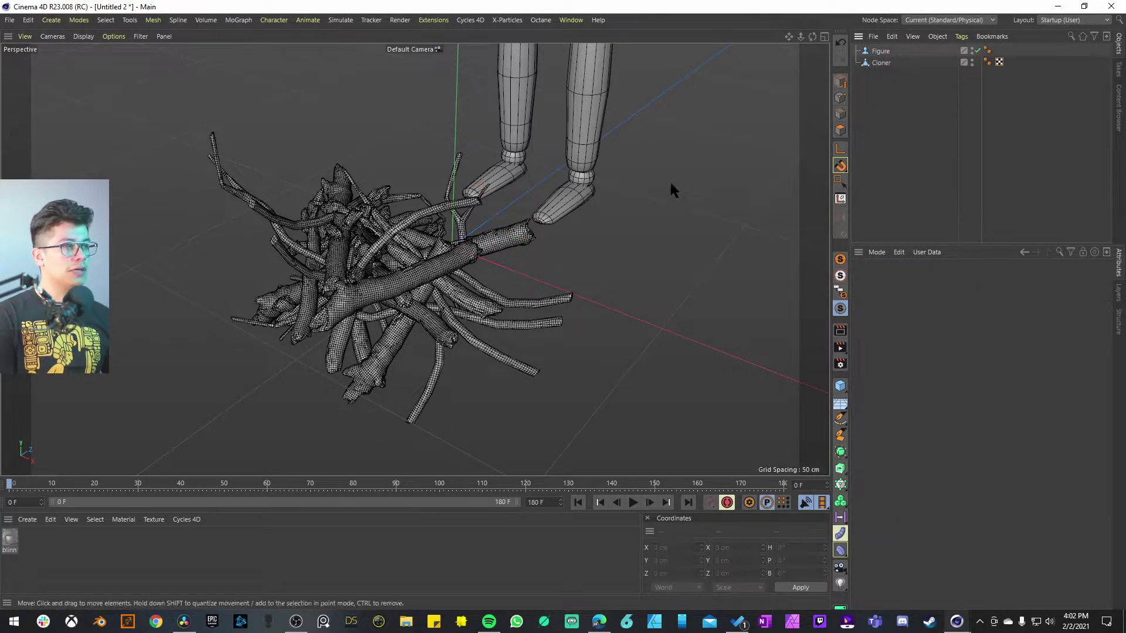
pyautogui.click(585, 177)
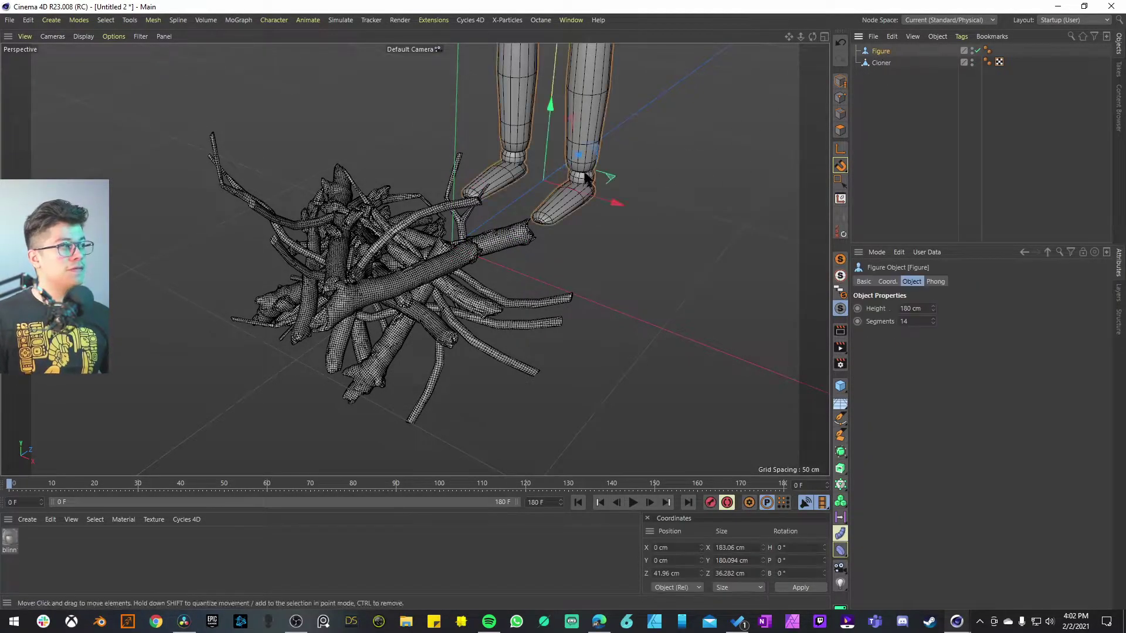
pyautogui.press('o')
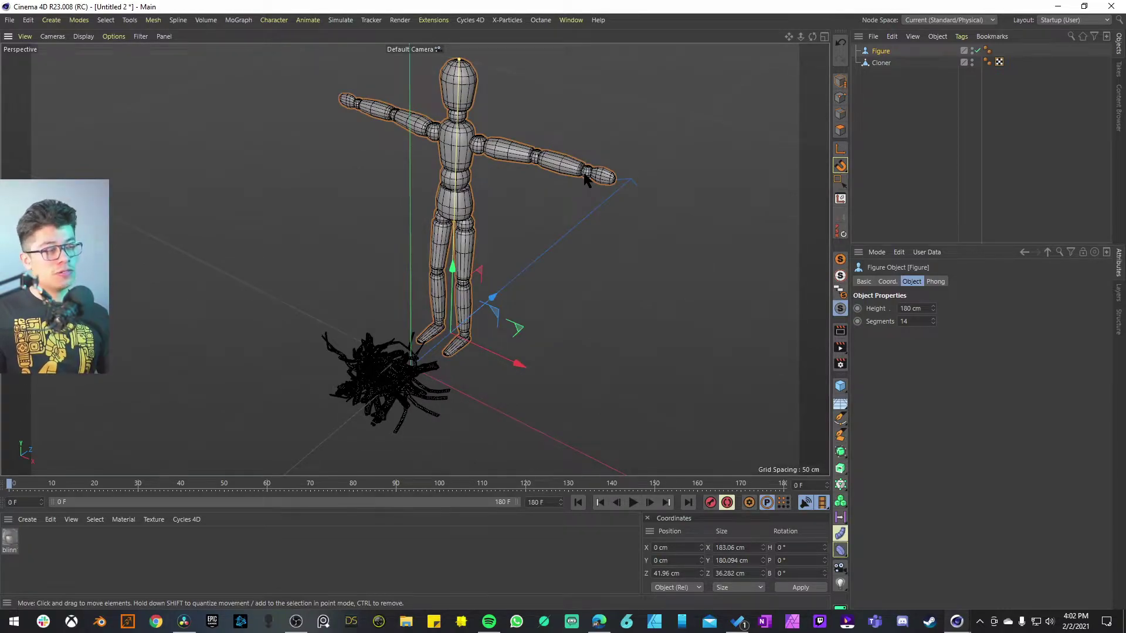
pyautogui.moveTo(488, 392); pyautogui.dragTo(461, 375)
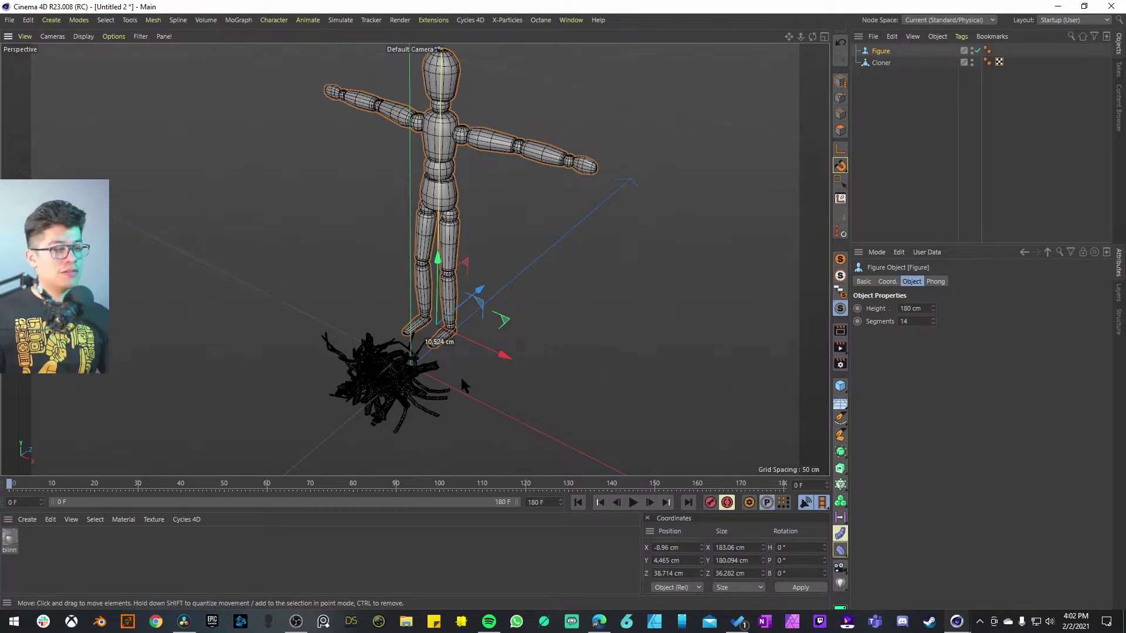
pyautogui.hotkey('ctrl', 'z')
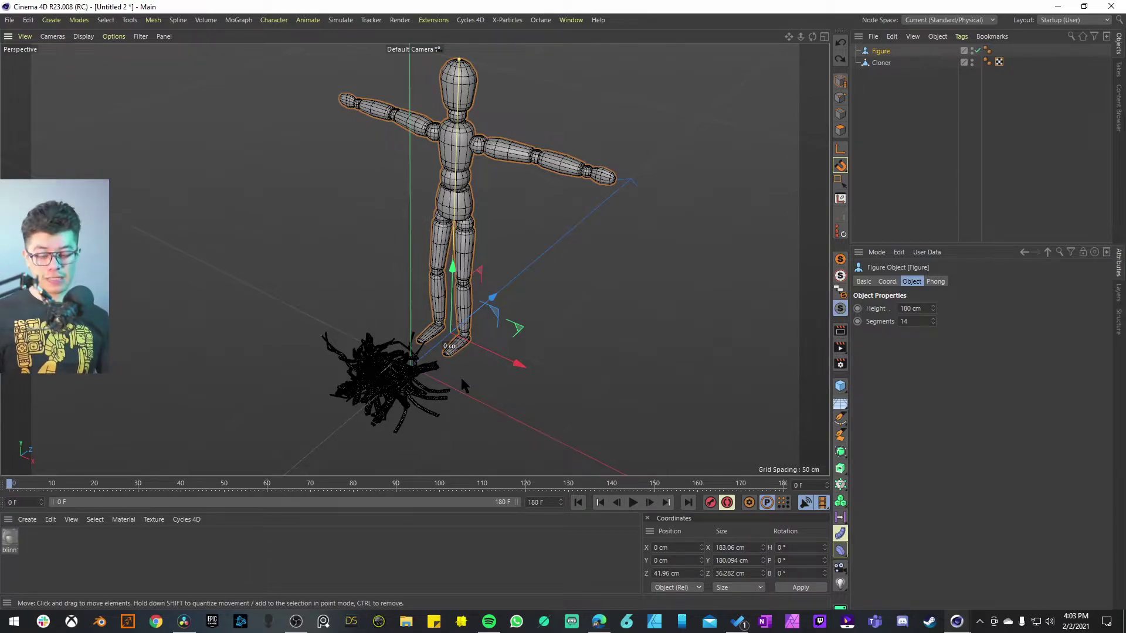
pyautogui.scroll(5, 469, 258)
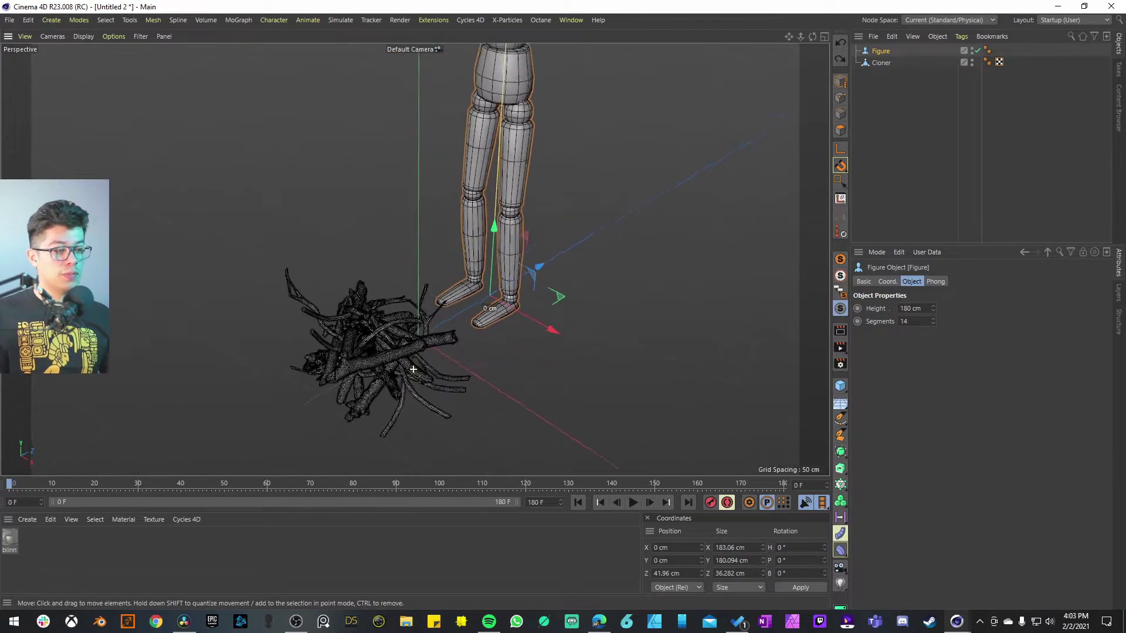
# - Deselect the figure and add an X-Particles system to the scene
pyautogui.click(692, 252)
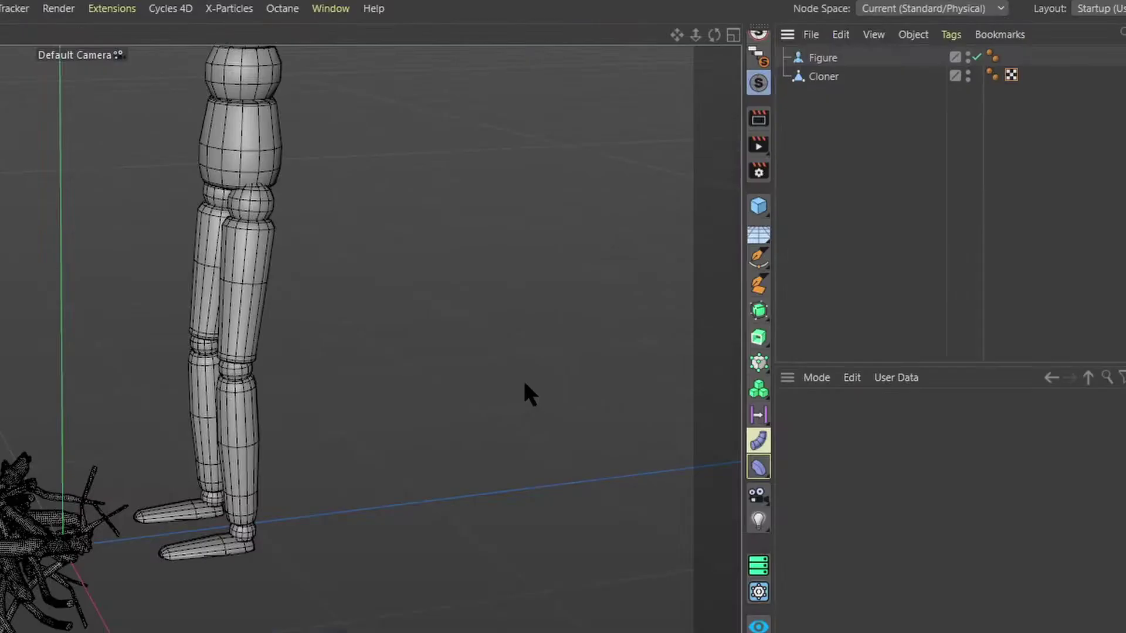
pyautogui.click(758, 592)
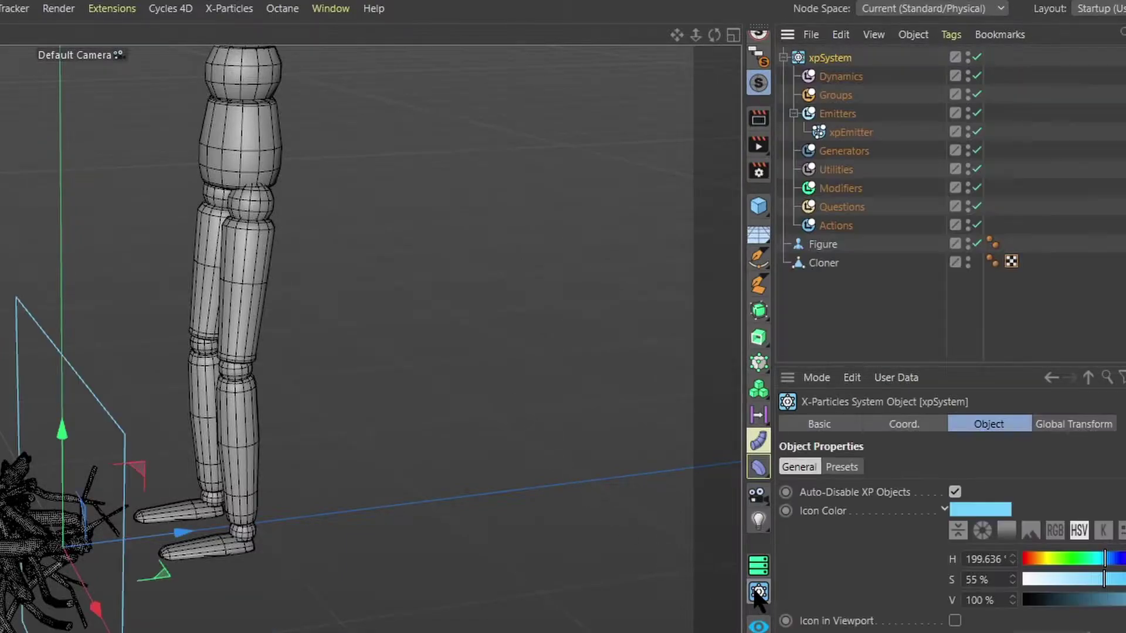
pyautogui.click(229, 8)
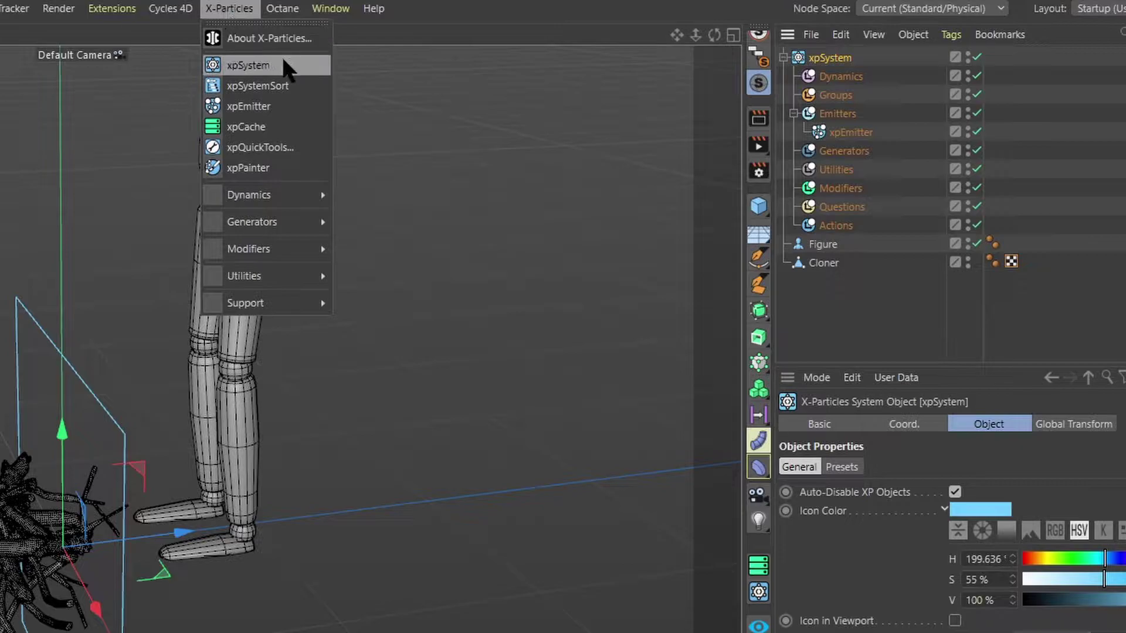
pyautogui.click(568, 13)
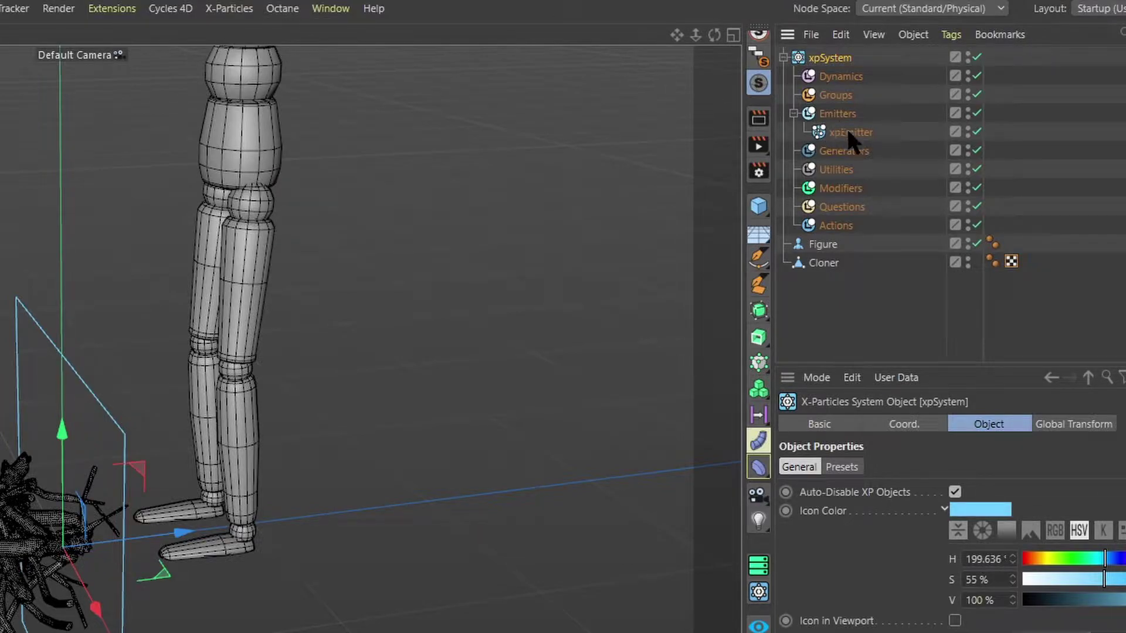
# - Add an xpExplosiaFX simulation object under the X-Particles Dynamics folder
pyautogui.click(848, 132)
pyautogui.click(793, 113)
pyautogui.click(826, 78)
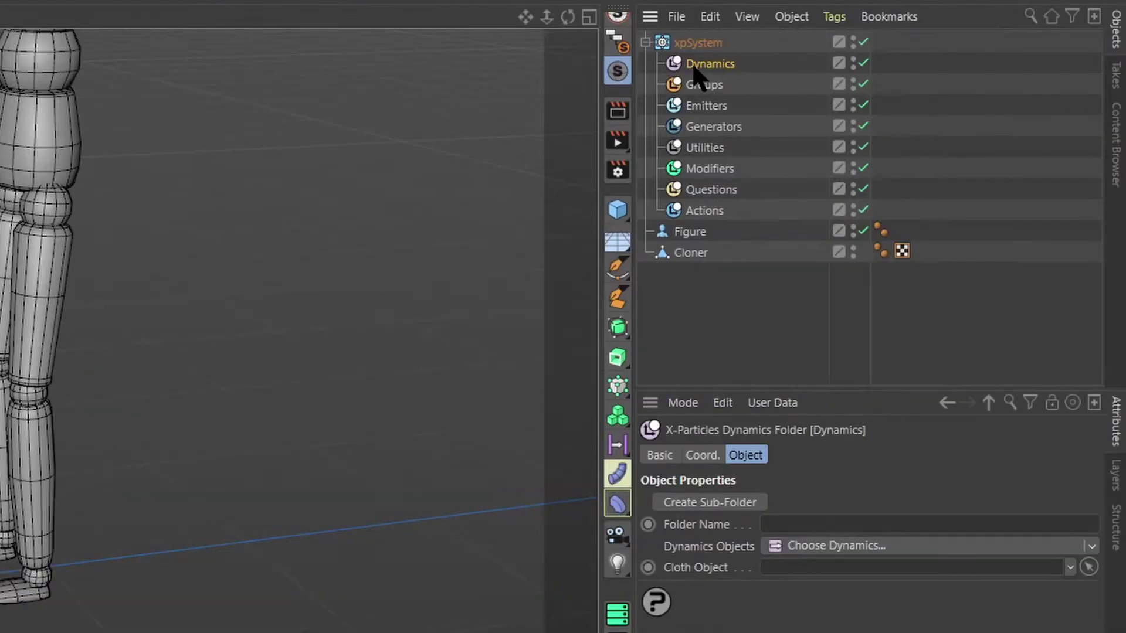
pyautogui.click(805, 548)
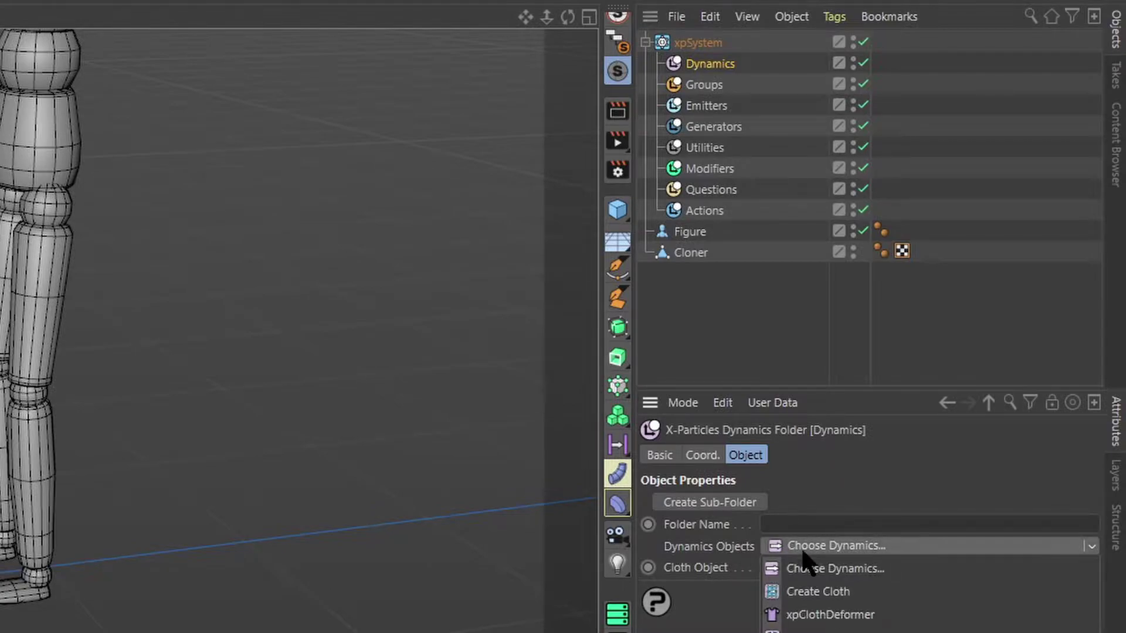
pyautogui.click(868, 545)
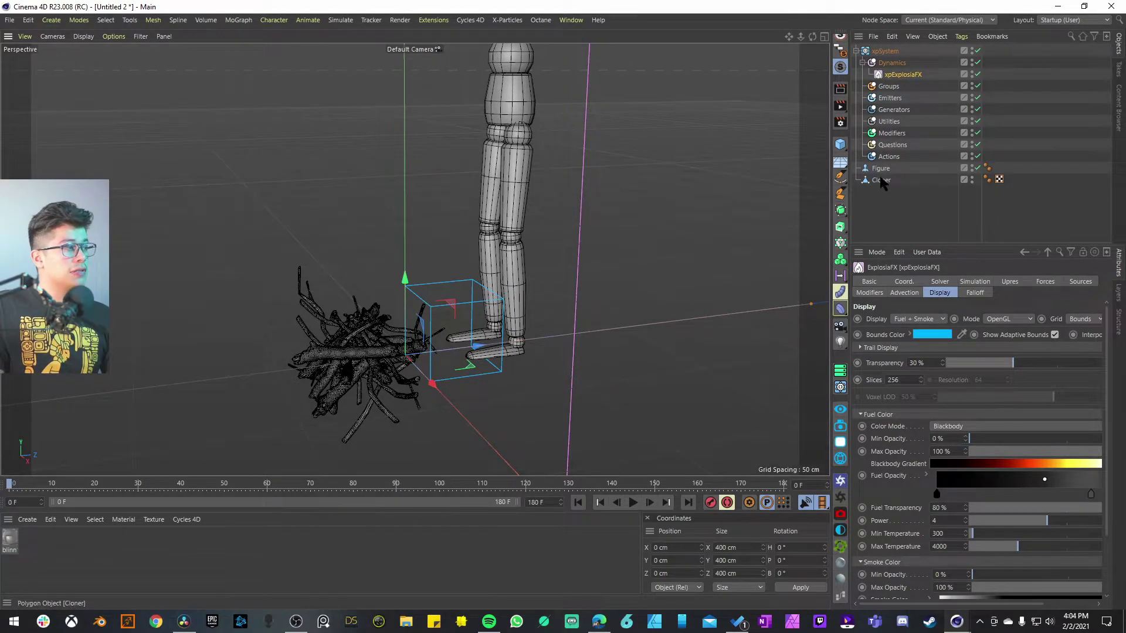
# - Give the Cloner stick pile an xpExplosiaFX Source tag, then play the fire and view it from above
pyautogui.click(880, 180)
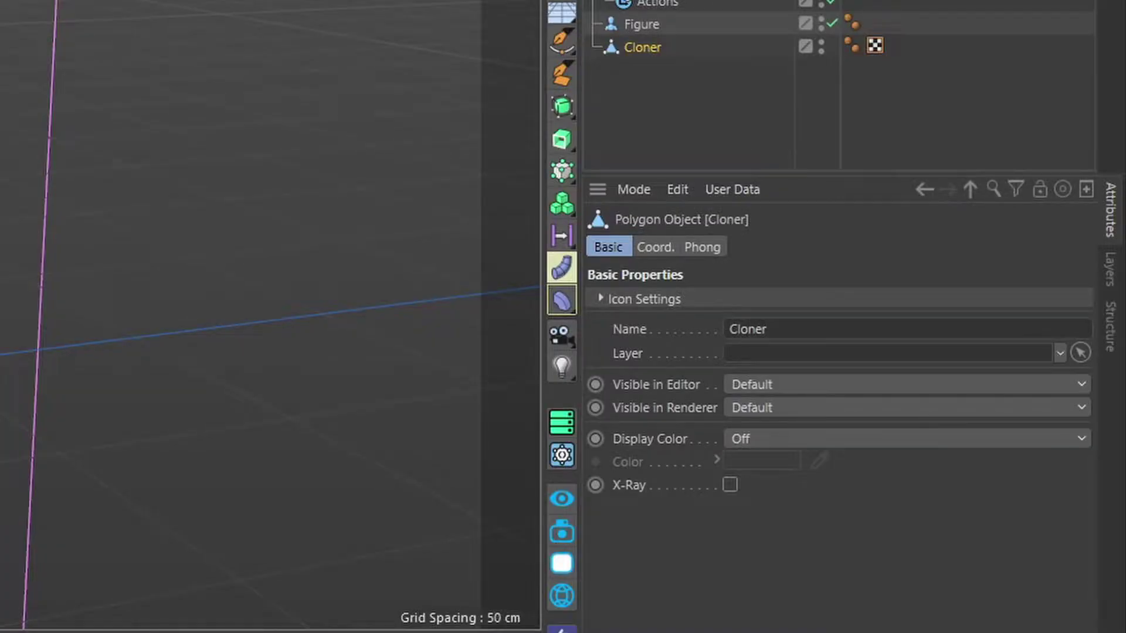
pyautogui.rightClick(786, 47)
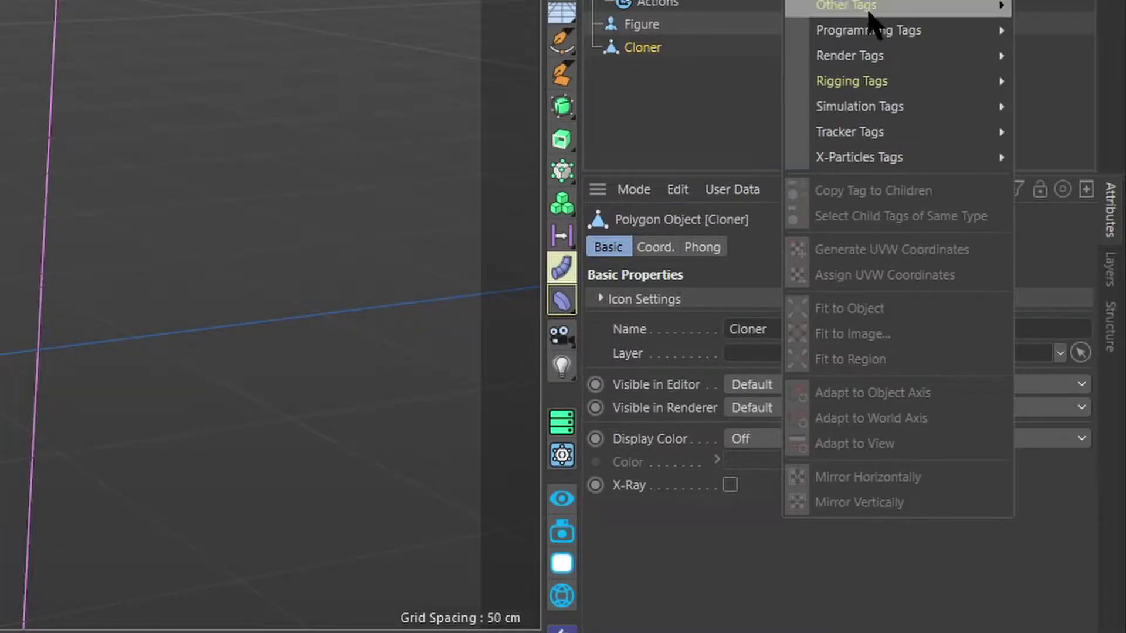
pyautogui.moveTo(888, 164)
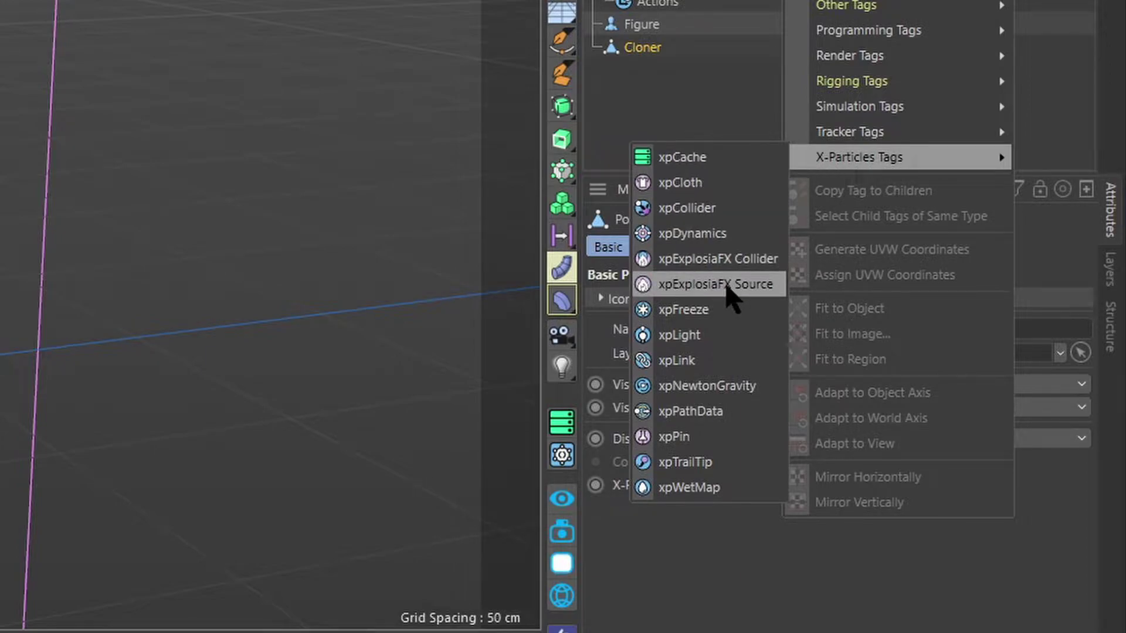
pyautogui.click(727, 285)
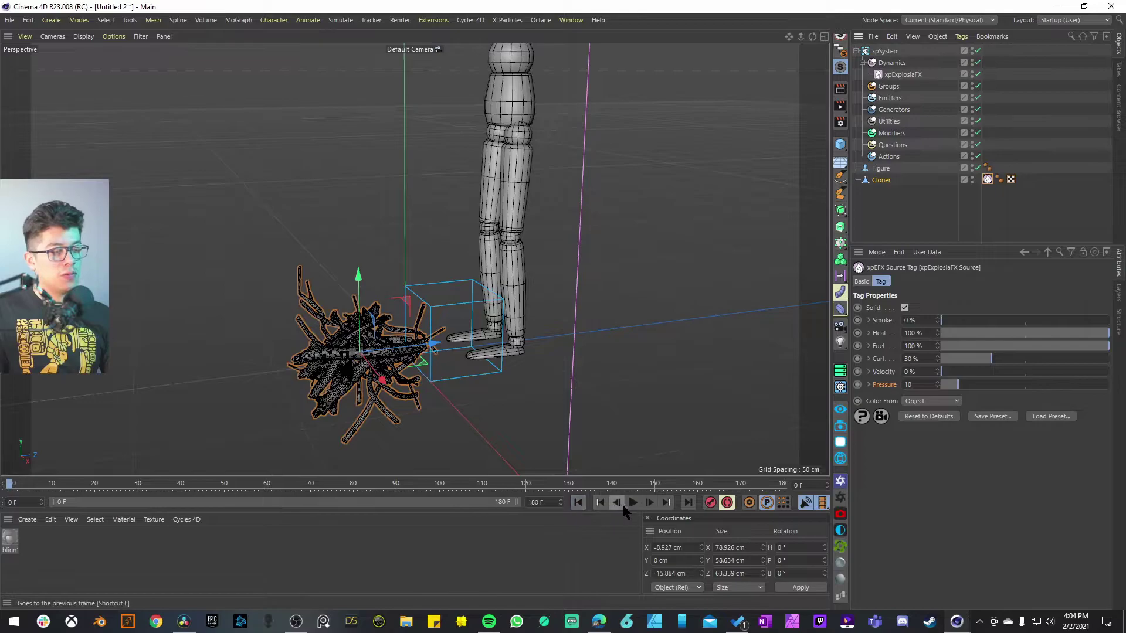
pyautogui.click(632, 503)
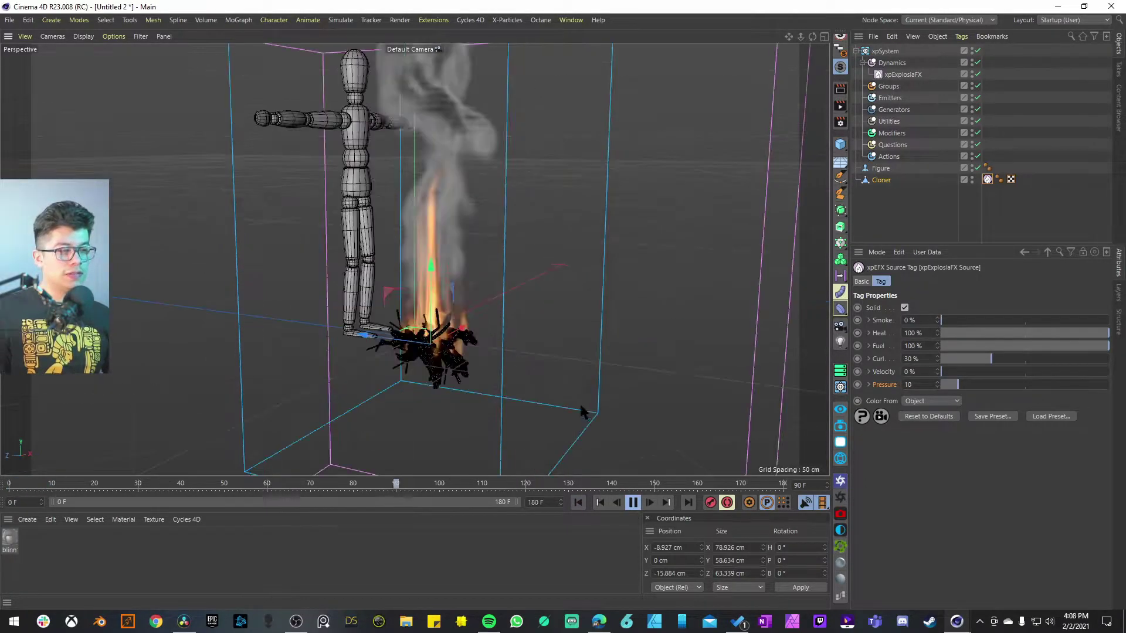
pyautogui.keyDown('alt'); pyautogui.moveTo(483, 202); pyautogui.dragTo(466, 225); pyautogui.keyUp('alt')
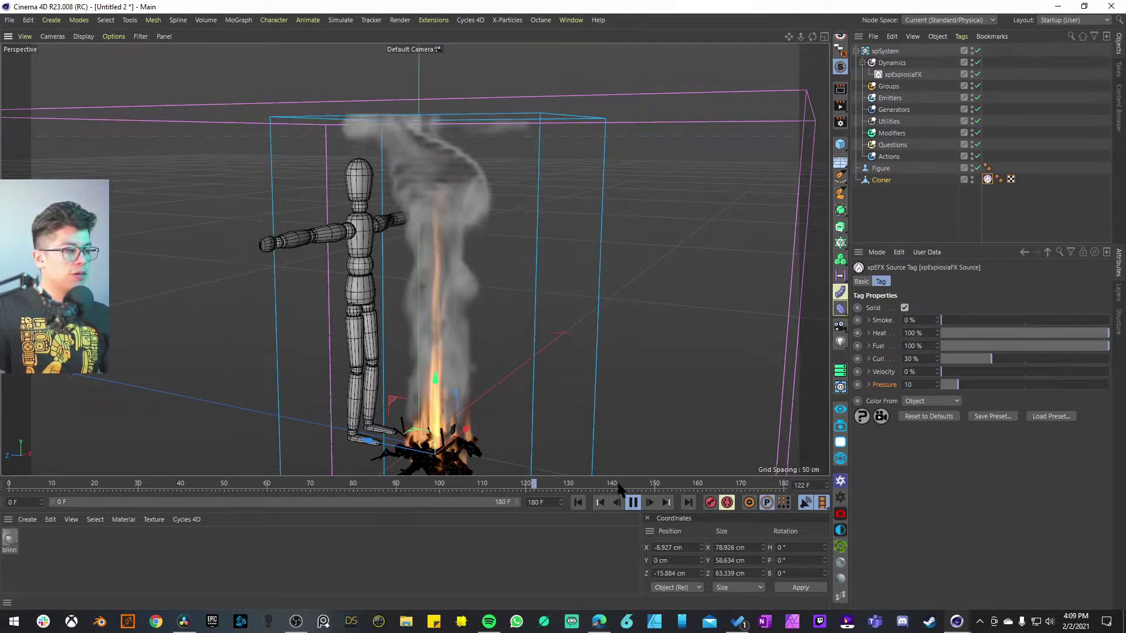
# - Pause at frame 124, raise the xpExplosiaFX container to about 170 cm and narrow its depth in the side view
pyautogui.click(633, 503)
pyautogui.click(906, 74)
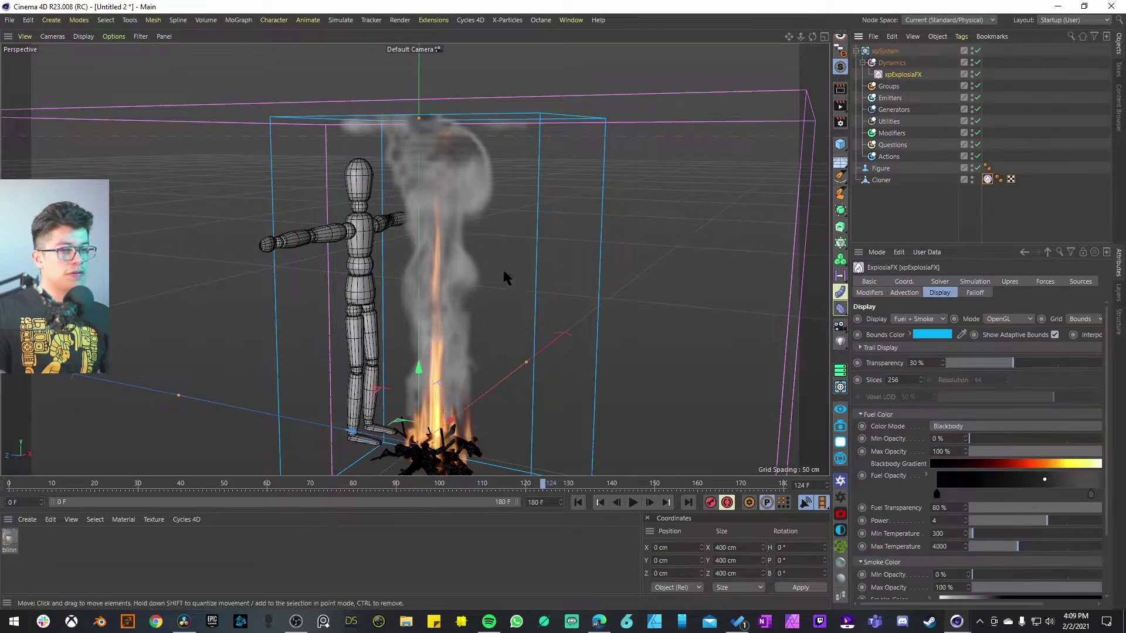
pyautogui.middleClick(469, 226)
pyautogui.middleClick(244, 322)
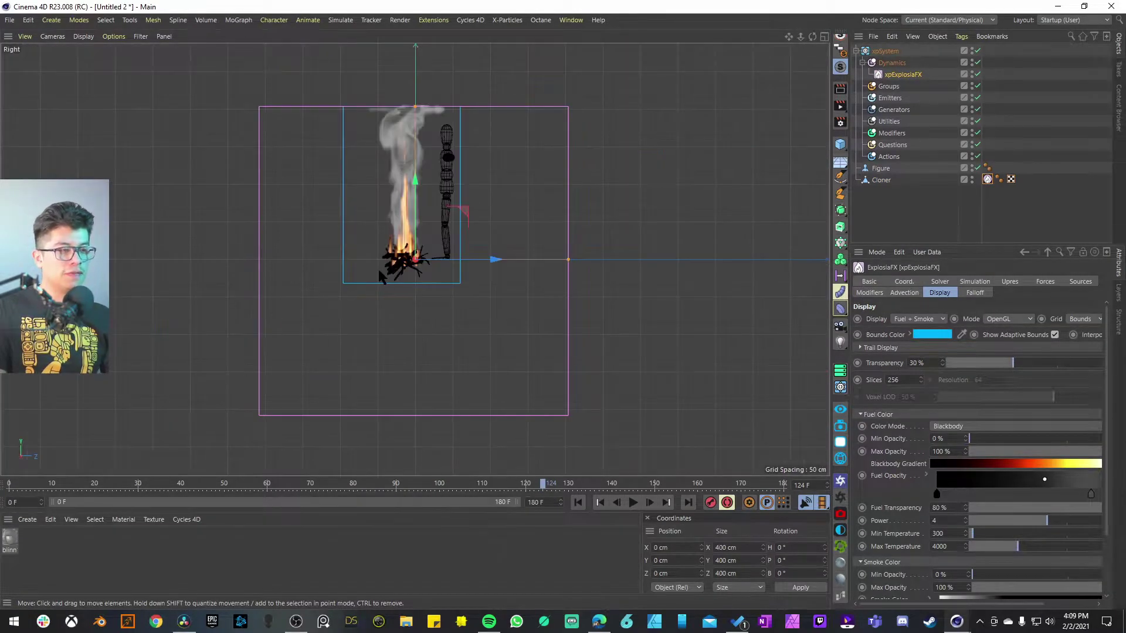
pyautogui.moveTo(397, 249); pyautogui.dragTo(405, 144)
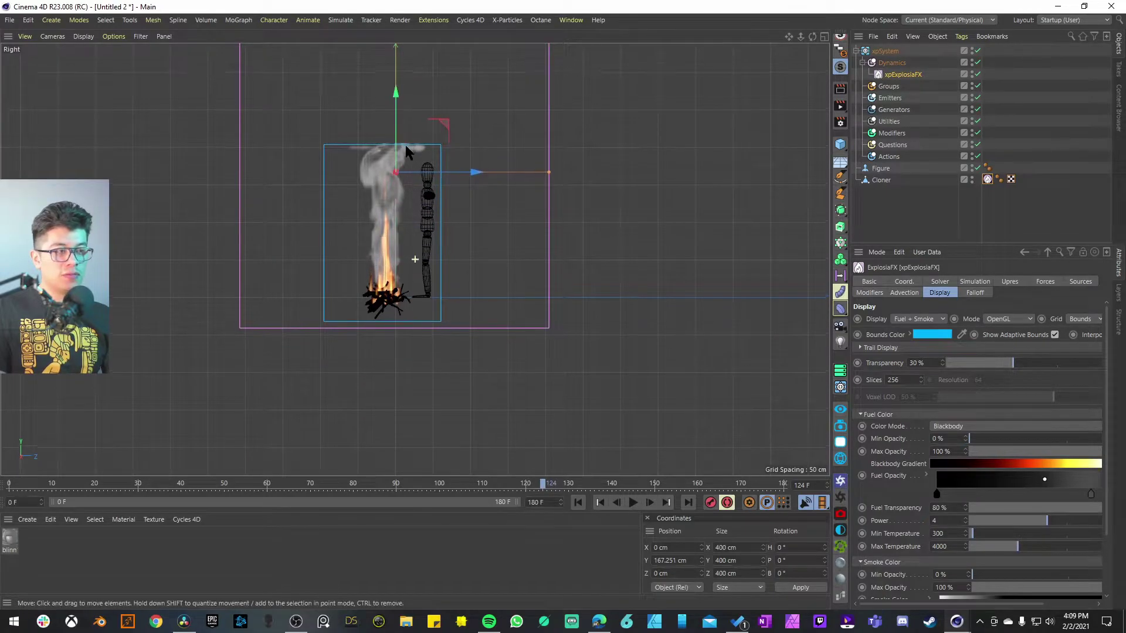
pyautogui.keyDown('alt'); pyautogui.moveTo(405, 143); pyautogui.dragTo(407, 217, button='middle'); pyautogui.keyUp('alt')
pyautogui.moveTo(403, 182); pyautogui.dragTo(403, 179)
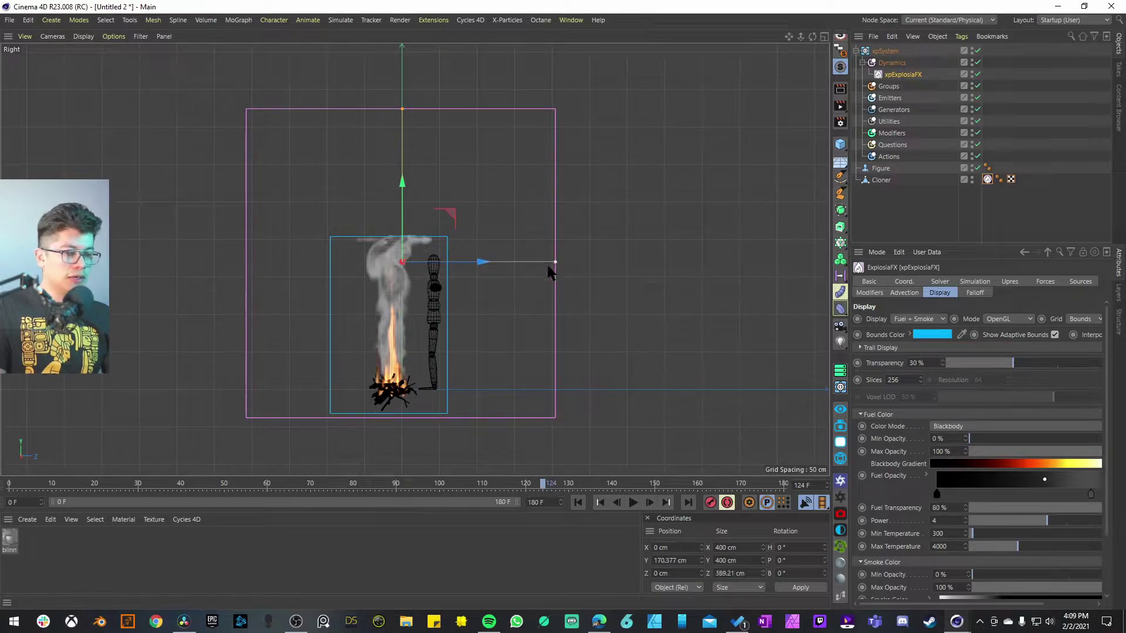
pyautogui.moveTo(549, 267); pyautogui.dragTo(461, 263)
# - In the top view, narrow the container's width to about 239 cm
pyautogui.middleClick(235, 332)
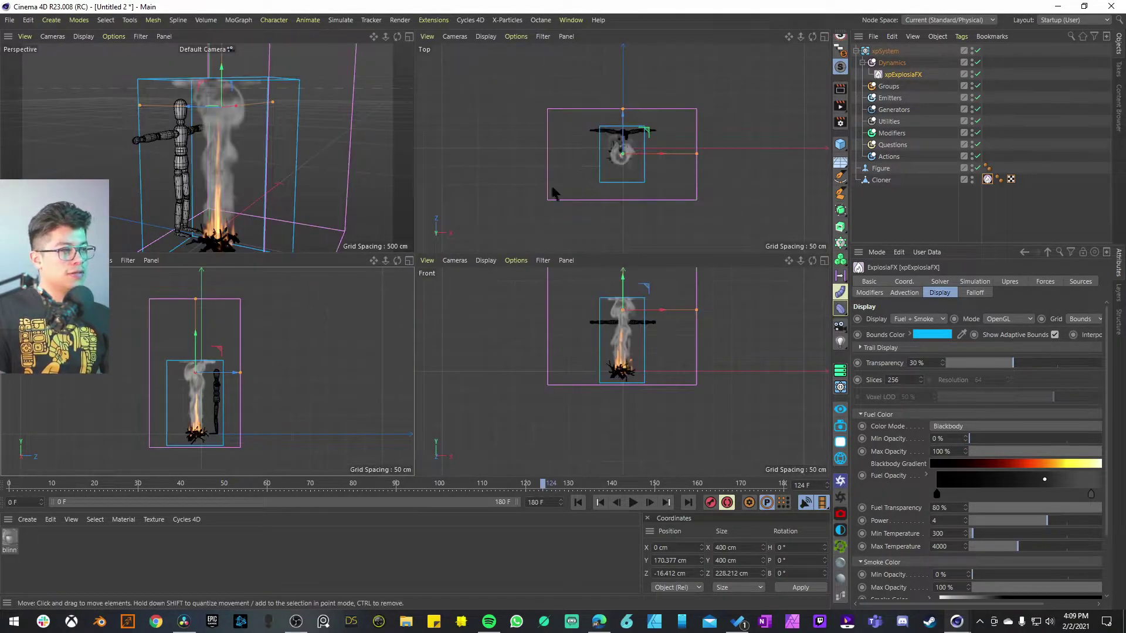
pyautogui.middleClick(540, 170)
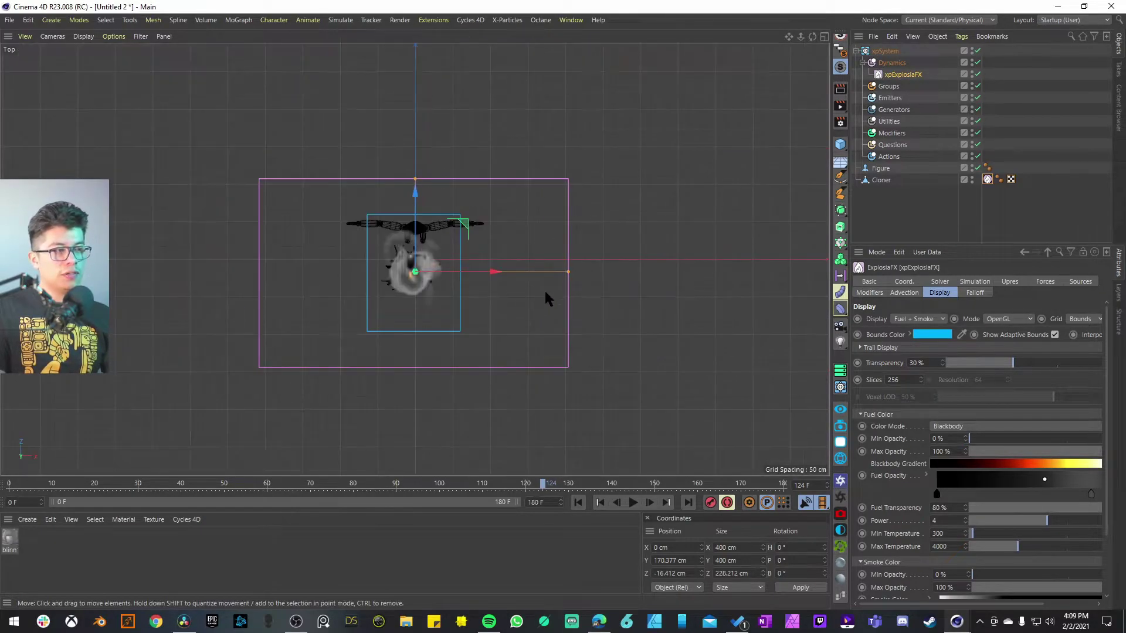
pyautogui.moveTo(557, 274); pyautogui.dragTo(500, 276)
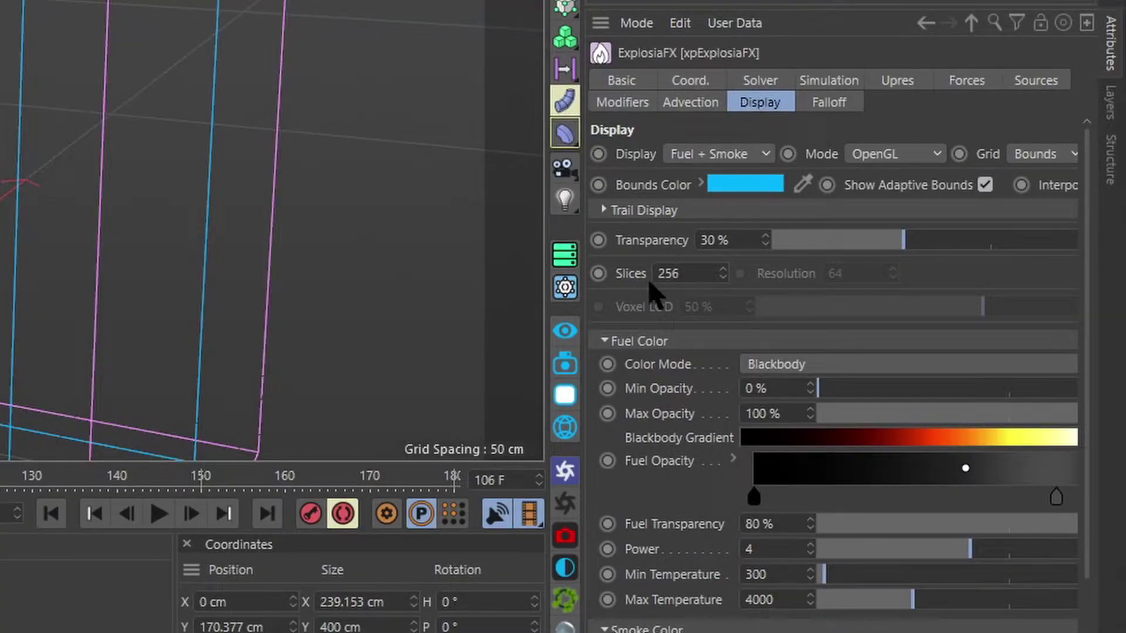
# - Set the xpExplosiaFX display Slices to 1024 and orbit around the burning sticks
pyautogui.doubleClick(698, 269)
pyautogui.write('1024')
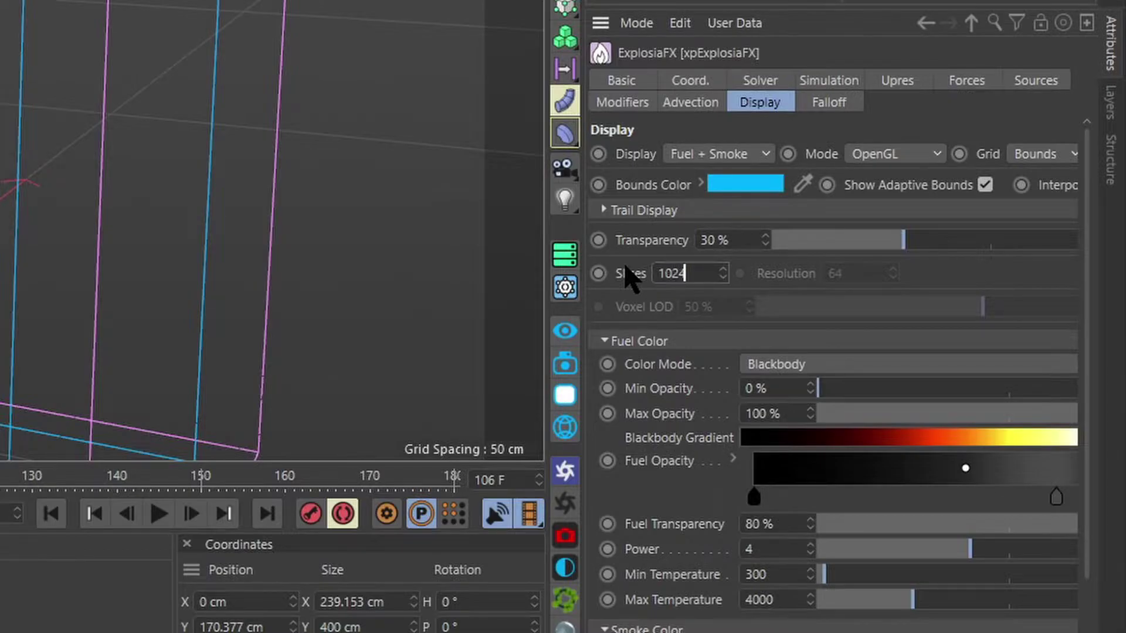
pyautogui.press('Return')
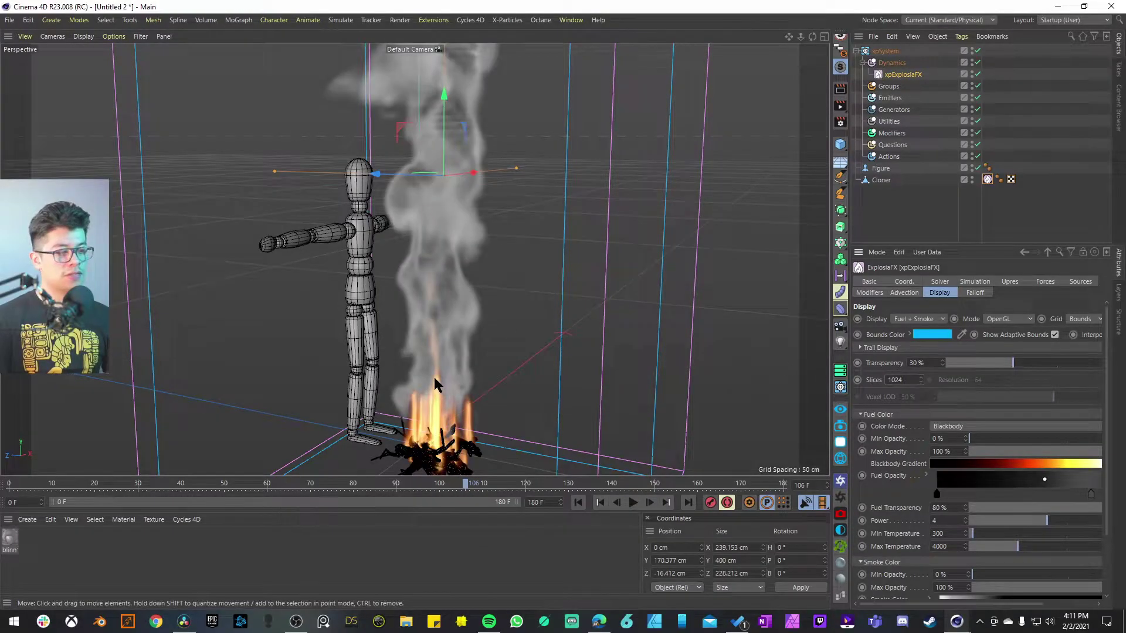
pyautogui.keyDown('alt'); pyautogui.moveTo(435, 378); pyautogui.dragTo(443, 350); pyautogui.keyUp('alt')
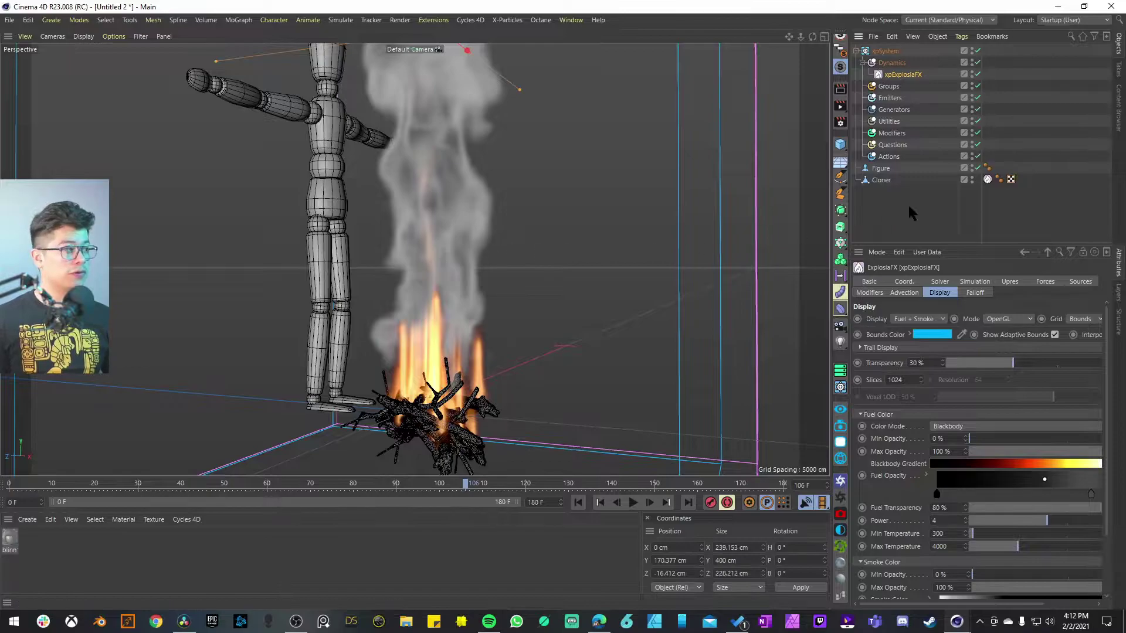
# - Set the Cloner's ExplosiaFX Source tag to Pressure 5 and Curl 21 %, then replay from the first frame
pyautogui.click(885, 180)
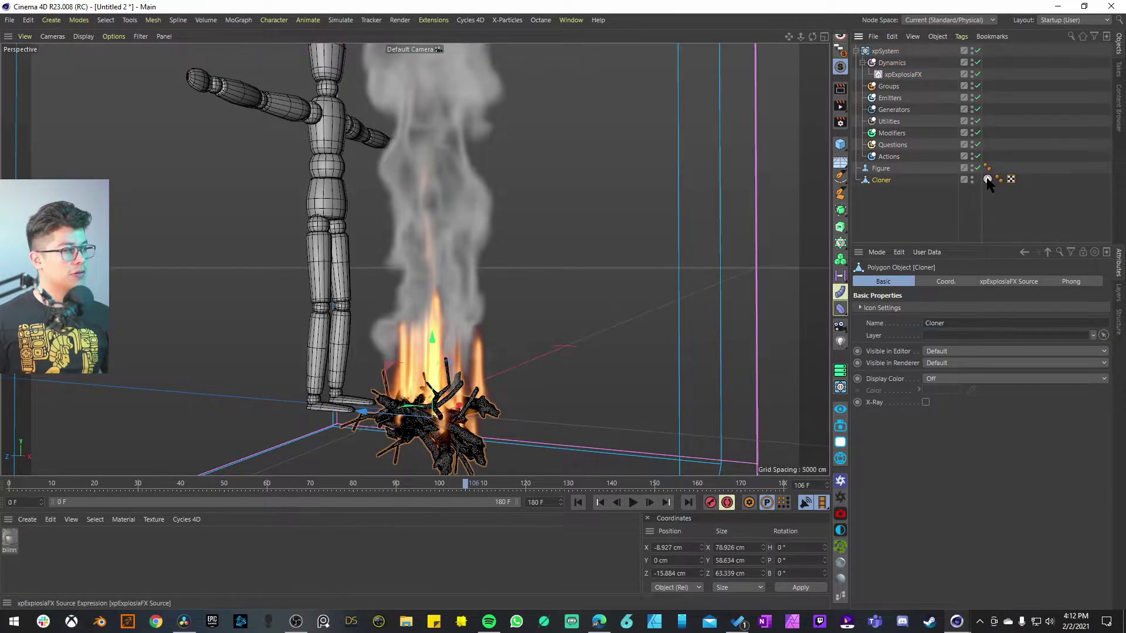
pyautogui.click(987, 180)
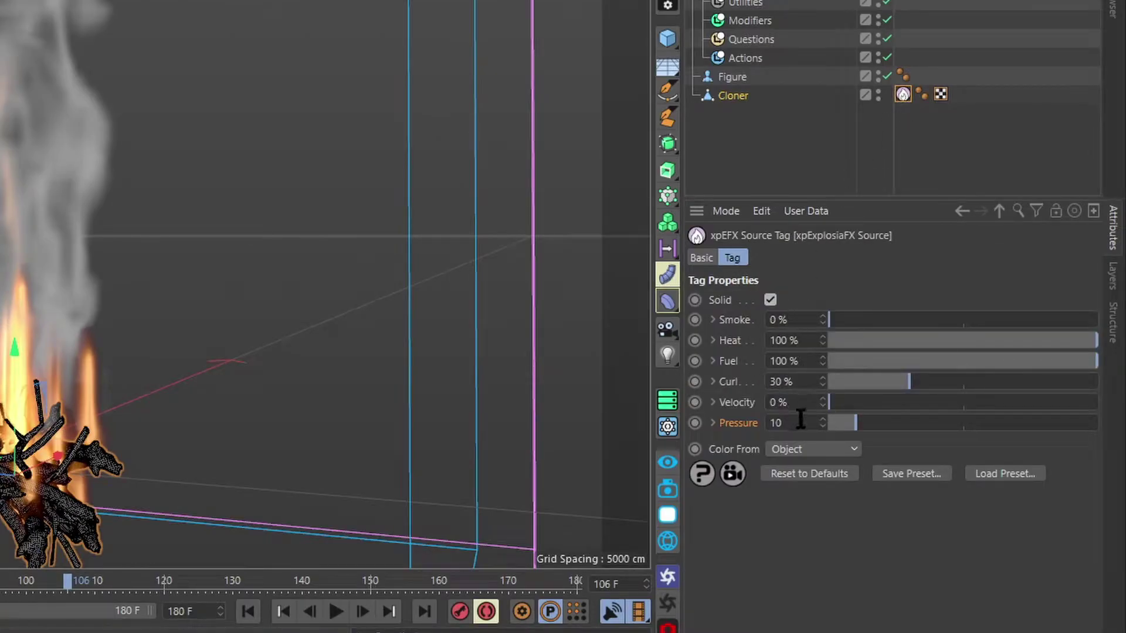
pyautogui.press('BackSpace')
pyautogui.press('BackSpace')
pyautogui.write('5')
pyautogui.doubleClick(802, 383)
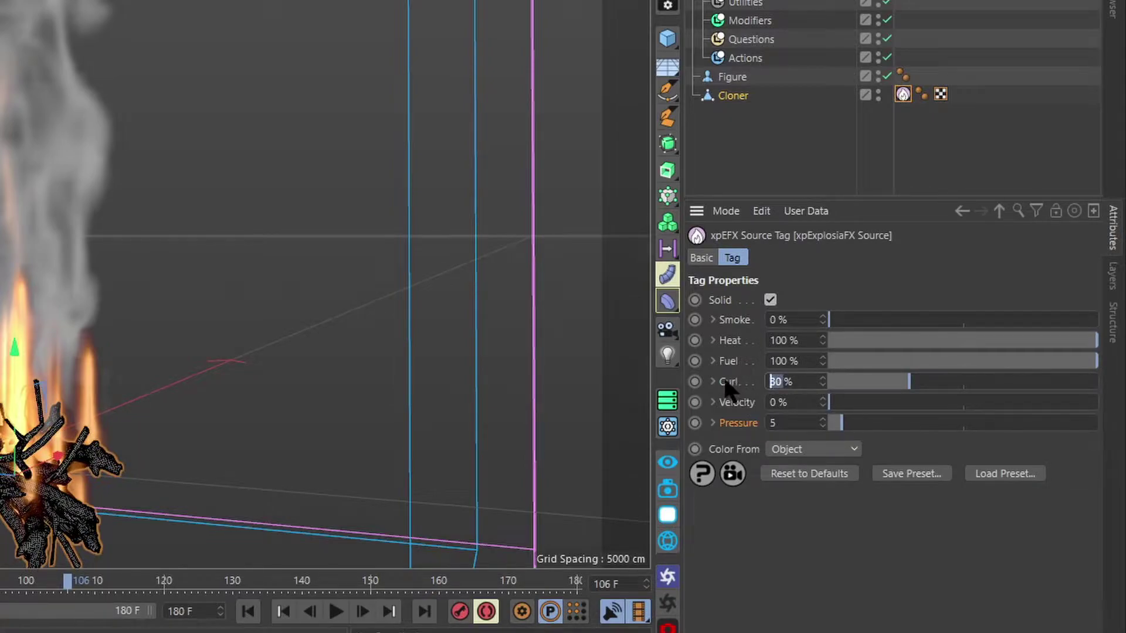
pyautogui.write('1')
pyautogui.write('2')
pyautogui.click(248, 612)
pyautogui.click(336, 612)
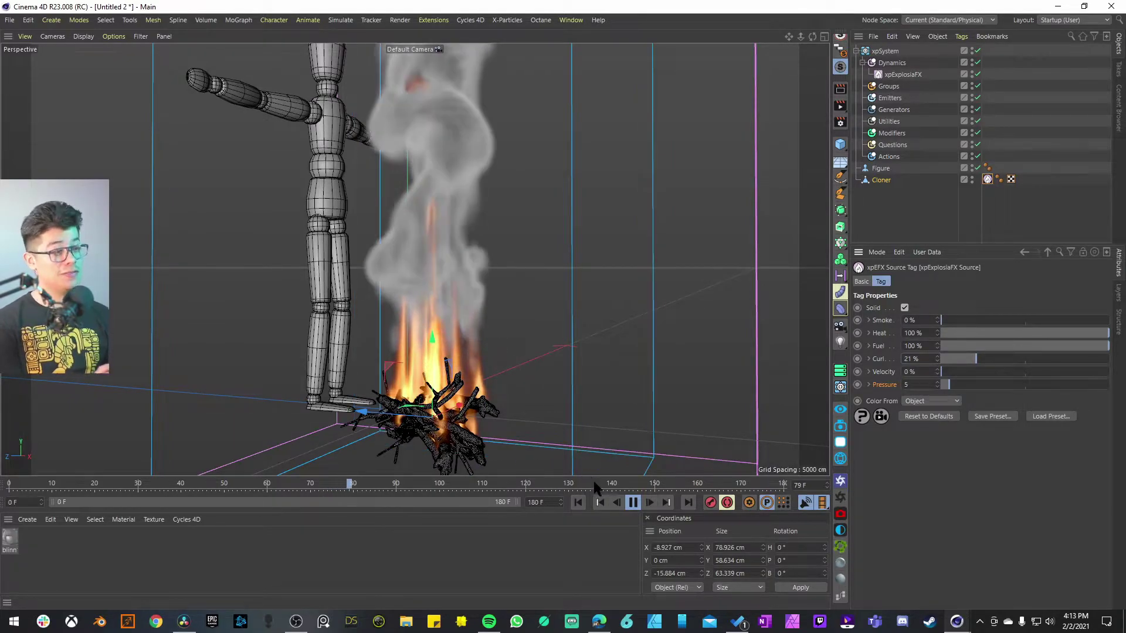
# - Pause at frame 84, set the xpExplosiaFX Smoke Dissipation to 0.2, and replay from the start
pyautogui.click(633, 503)
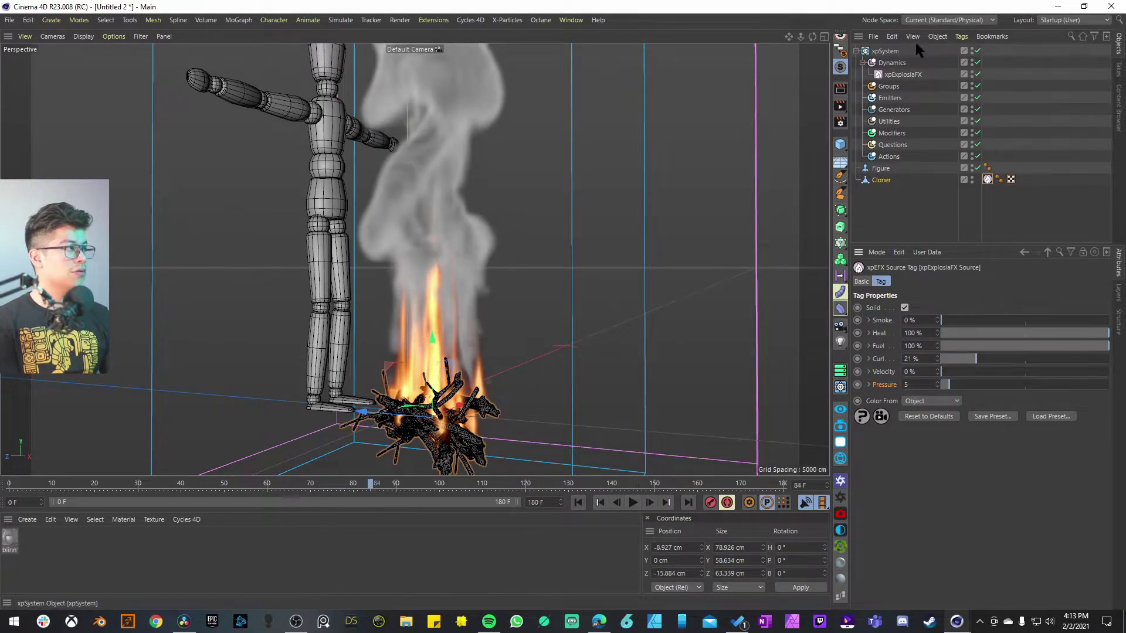
pyautogui.click(914, 74)
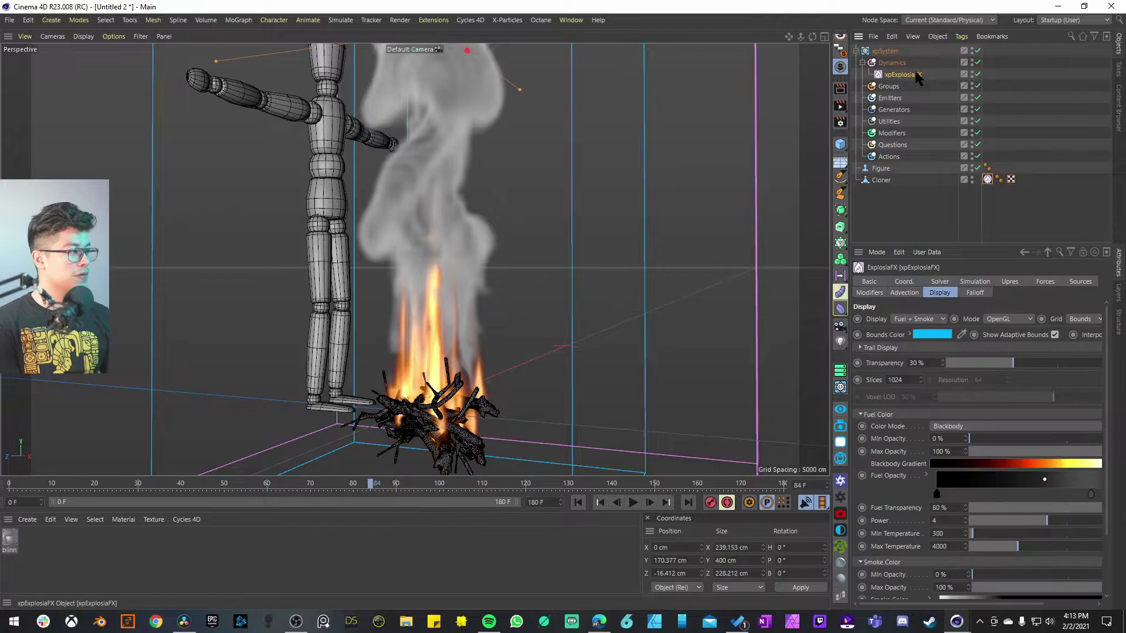
pyautogui.click(973, 282)
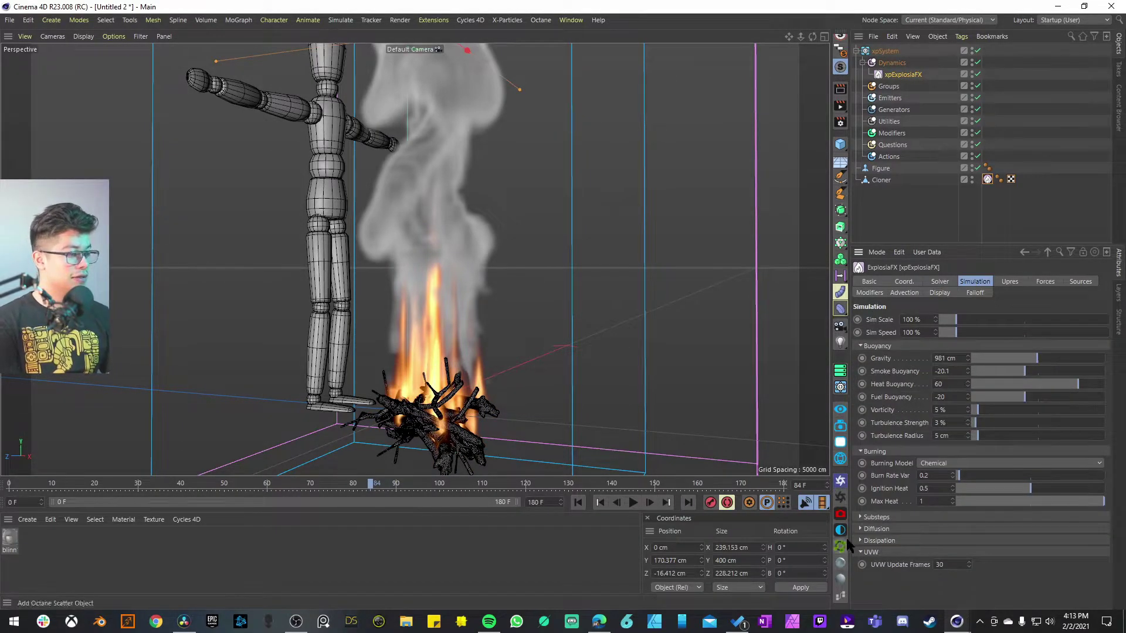
pyautogui.click(861, 540)
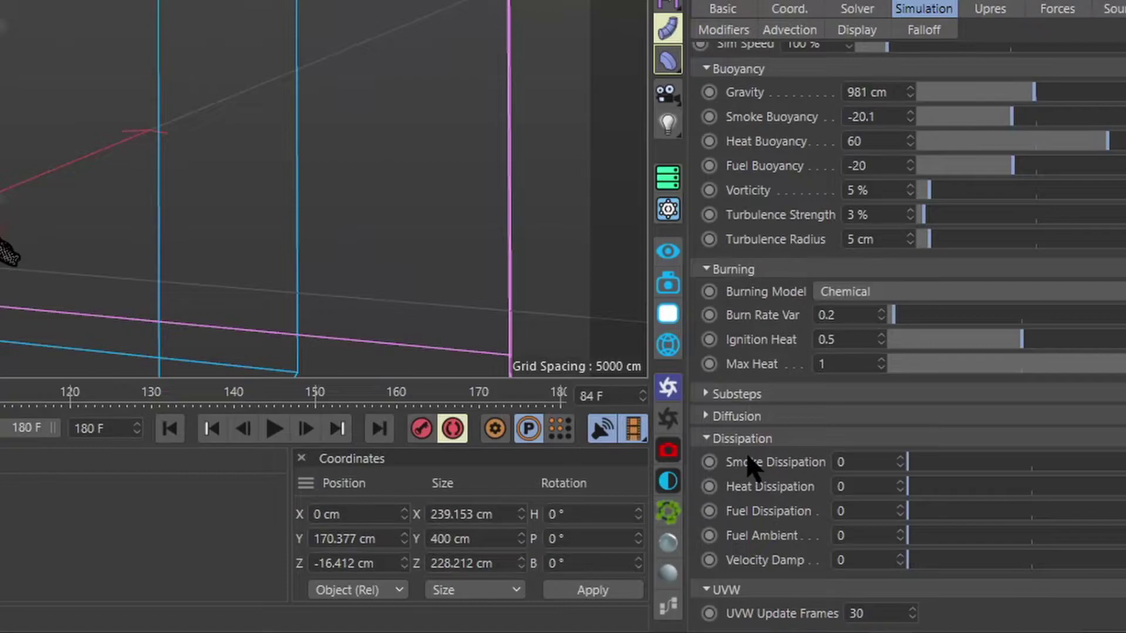
pyautogui.click(933, 553)
pyautogui.click(168, 428)
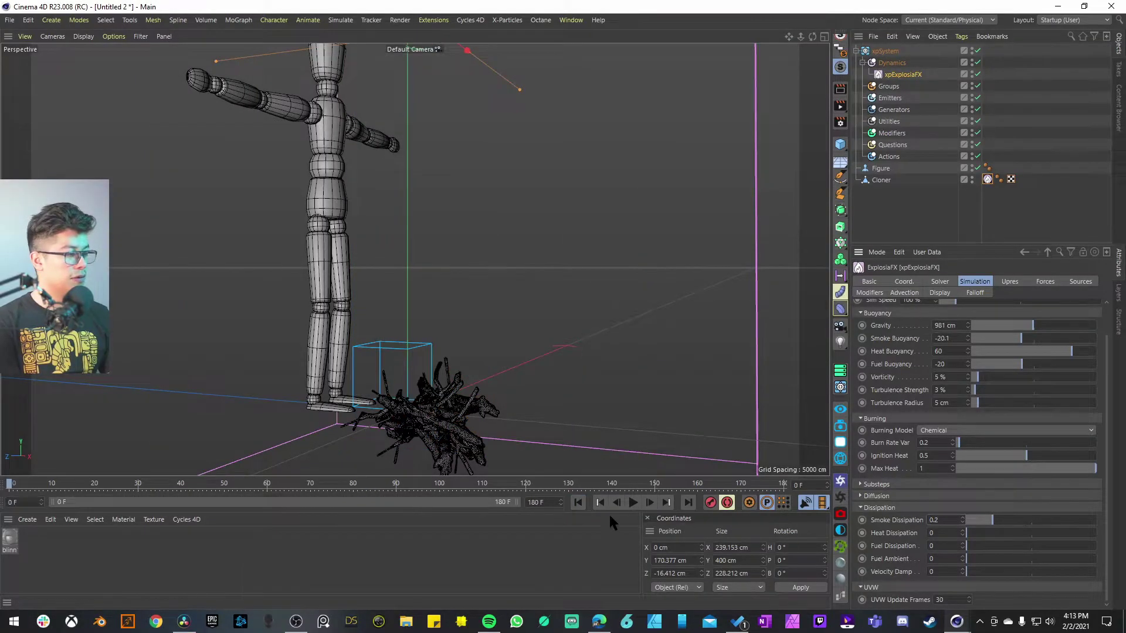
pyautogui.click(632, 503)
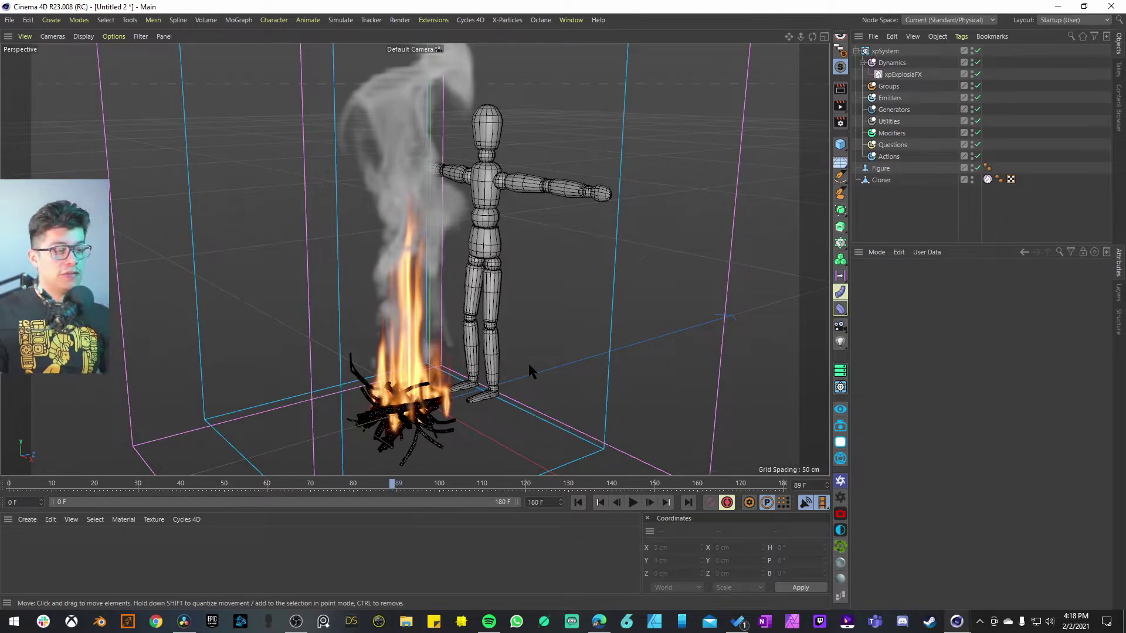
# - Add a Cycles 4D softbox light and position it above the fire, facing down, in the side view
pyautogui.click(840, 442)
pyautogui.middleClick(420, 322)
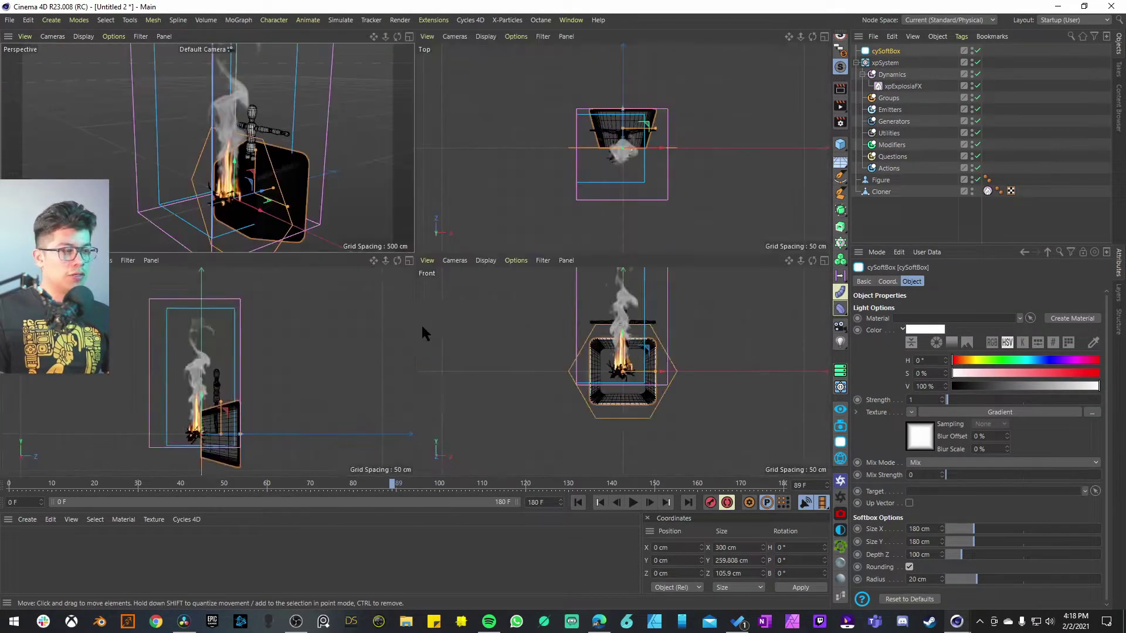
pyautogui.middleClick(252, 362)
pyautogui.press('e')
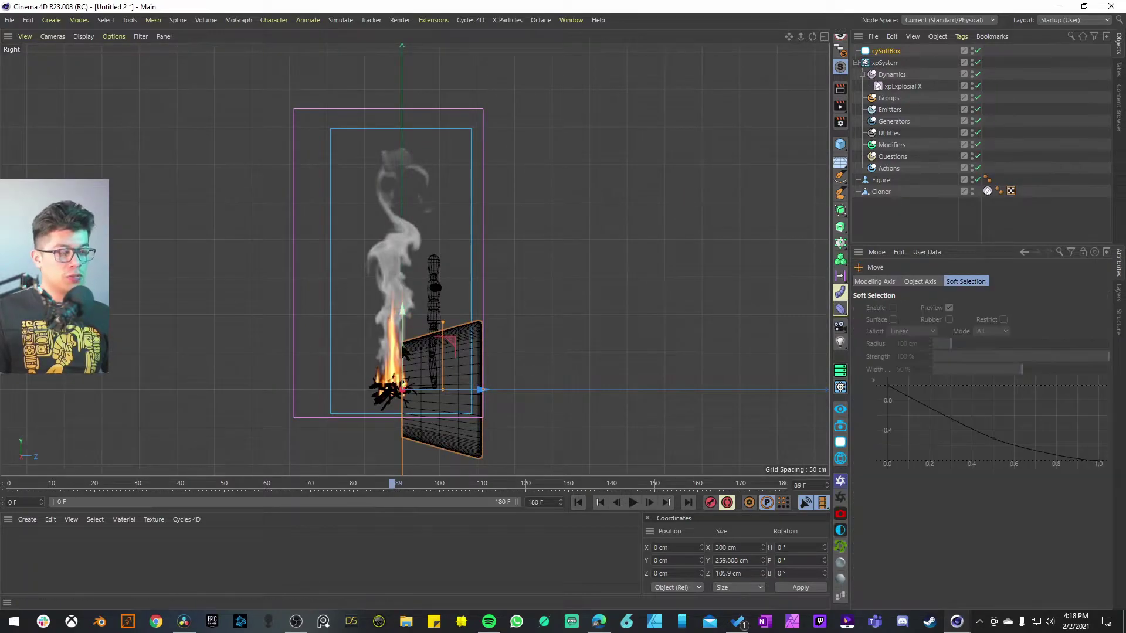
pyautogui.moveTo(443, 367); pyautogui.dragTo(558, 261)
pyautogui.press('r')
pyautogui.press('e')
pyautogui.moveTo(409, 283); pyautogui.dragTo(410, 185)
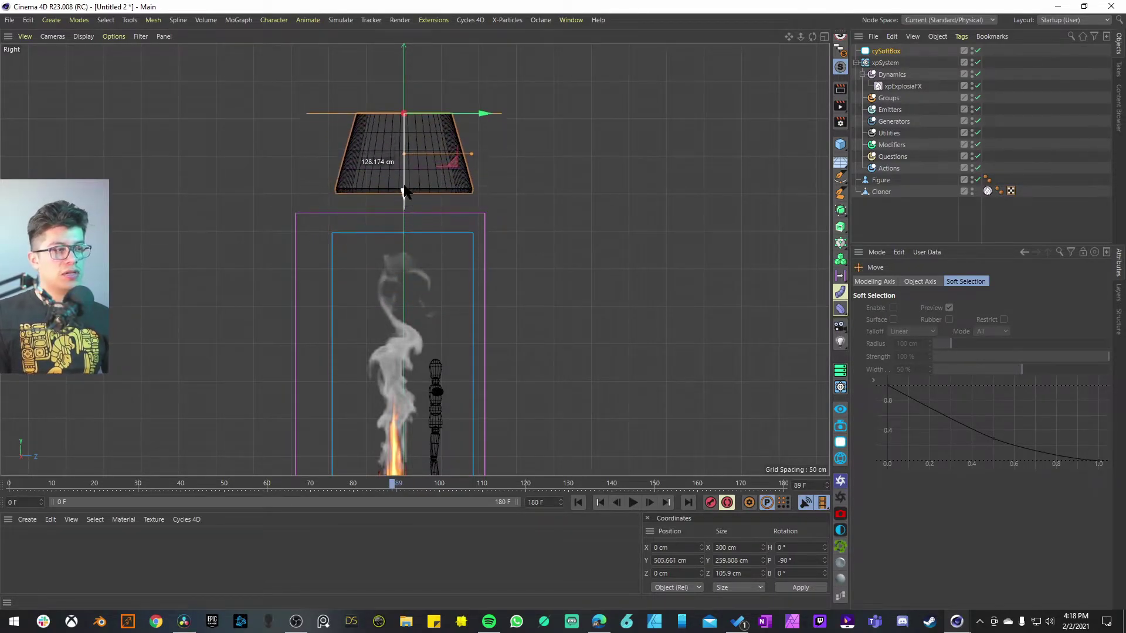
pyautogui.keyDown('alt'); pyautogui.moveTo(410, 184); pyautogui.dragTo(415, 224, button='middle'); pyautogui.keyUp('alt')
# - Resize the softbox to about 439 by 380 cm and nudge it slightly along Z
pyautogui.click(476, 197)
pyautogui.moveTo(477, 194); pyautogui.dragTo(573, 188)
pyautogui.middleClick(574, 186)
pyautogui.middleClick(597, 167)
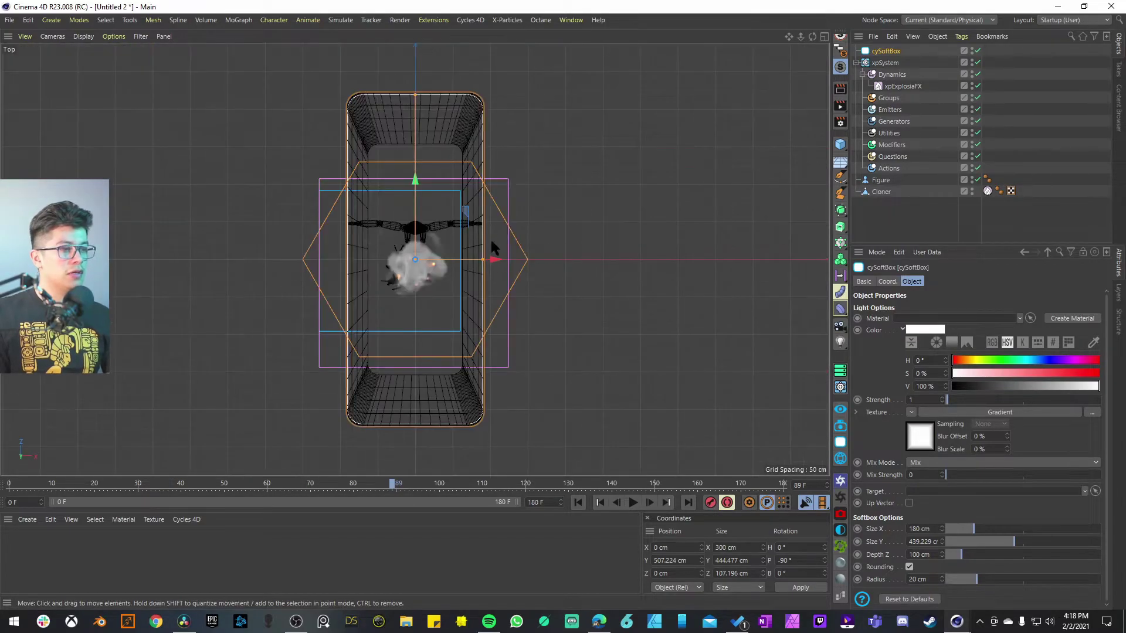
pyautogui.moveTo(483, 258); pyautogui.dragTo(557, 259)
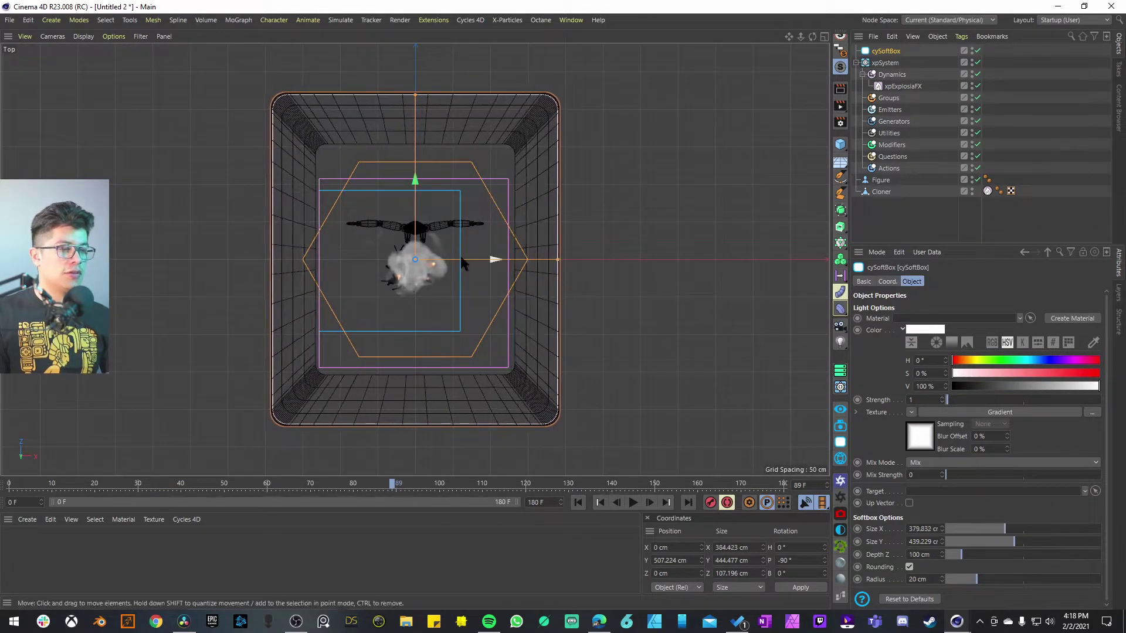
pyautogui.moveTo(417, 194); pyautogui.dragTo(416, 200)
pyautogui.middleClick(462, 233)
pyautogui.middleClick(306, 165)
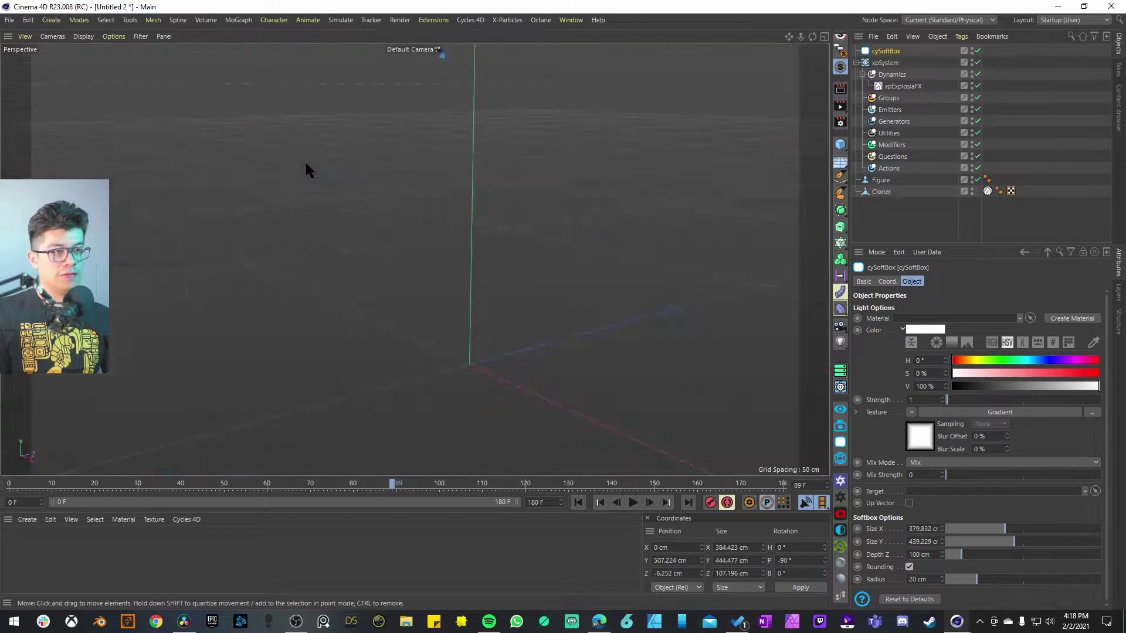
pyautogui.click(306, 165)
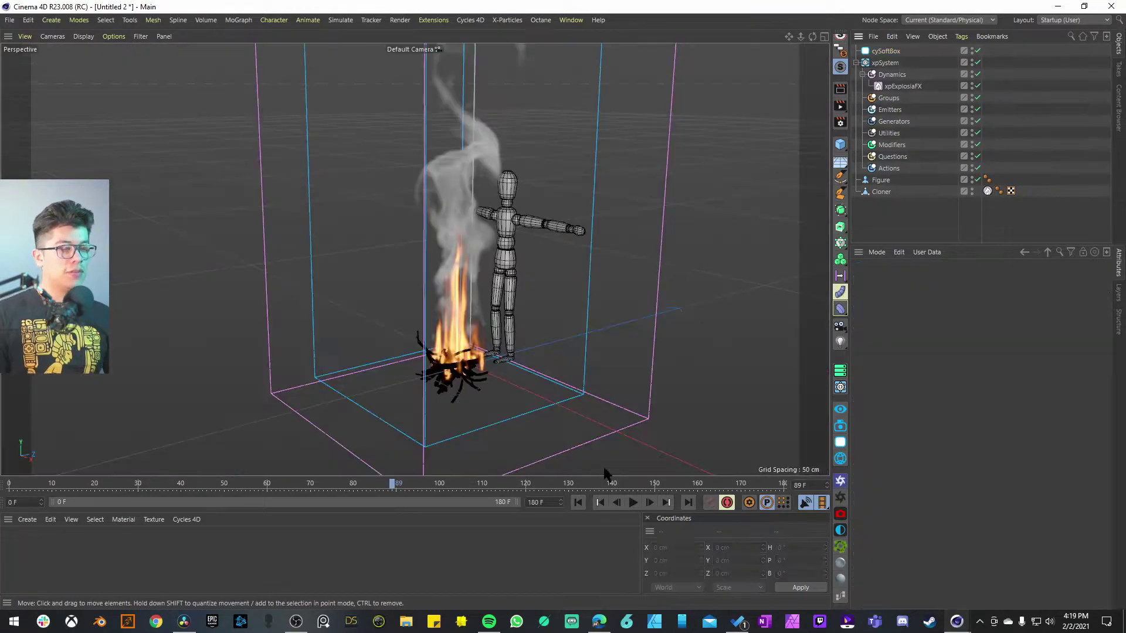
# - Create a Cycles 4D EFX Burn & Smoke Nature material and drag it onto xpExplosiaFX
pyautogui.click(198, 520)
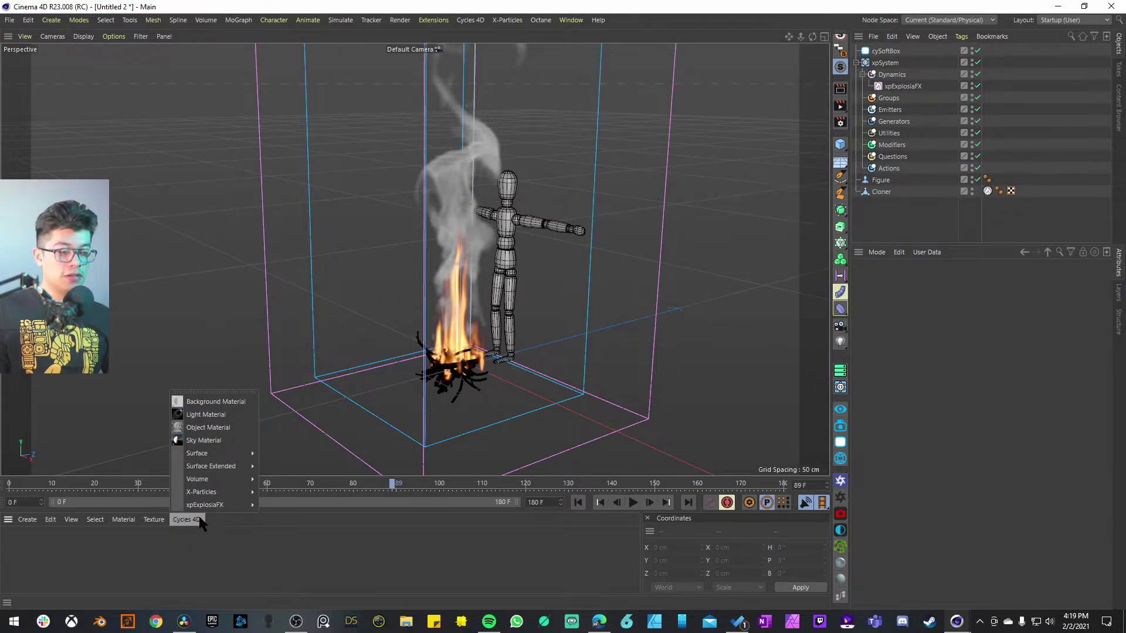
pyautogui.moveTo(213, 505)
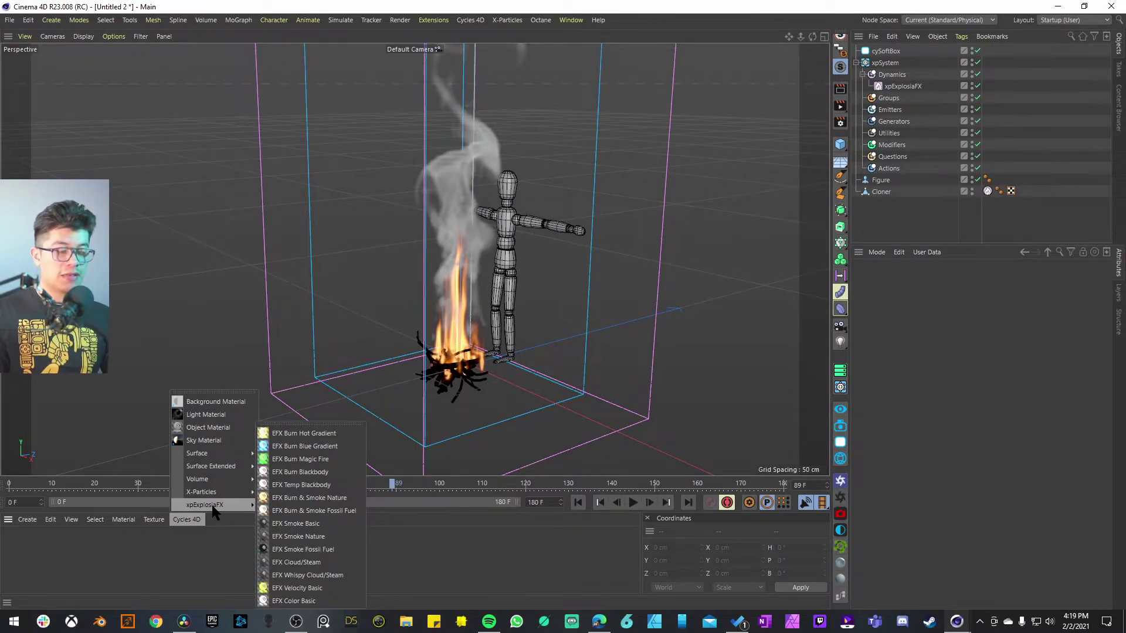
pyautogui.click(295, 499)
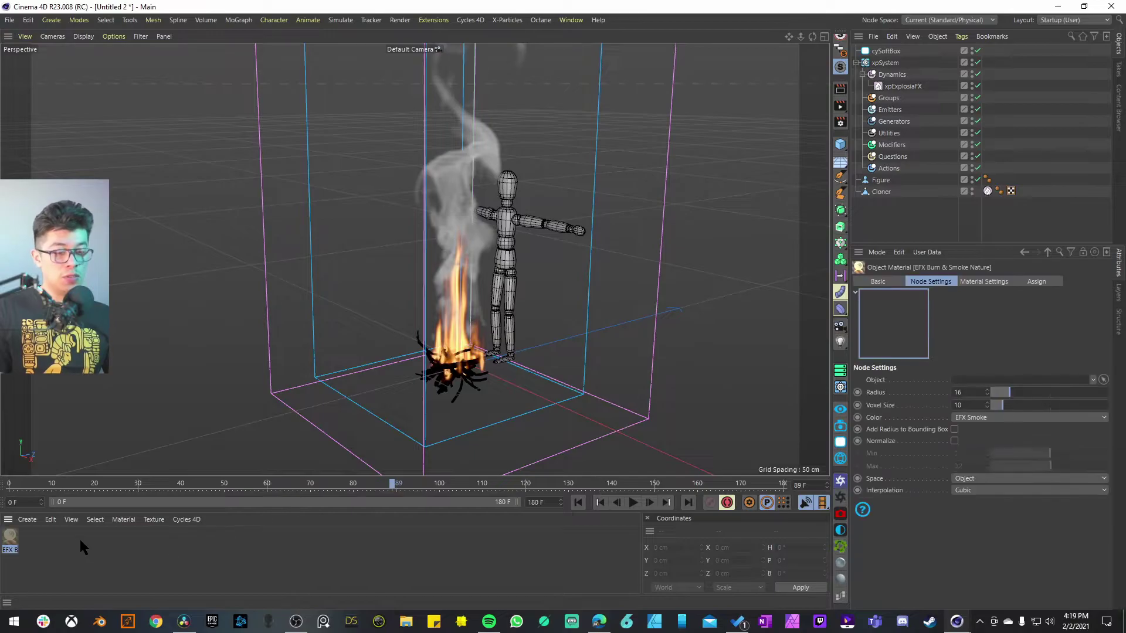
pyautogui.moveTo(10, 544); pyautogui.dragTo(910, 98)
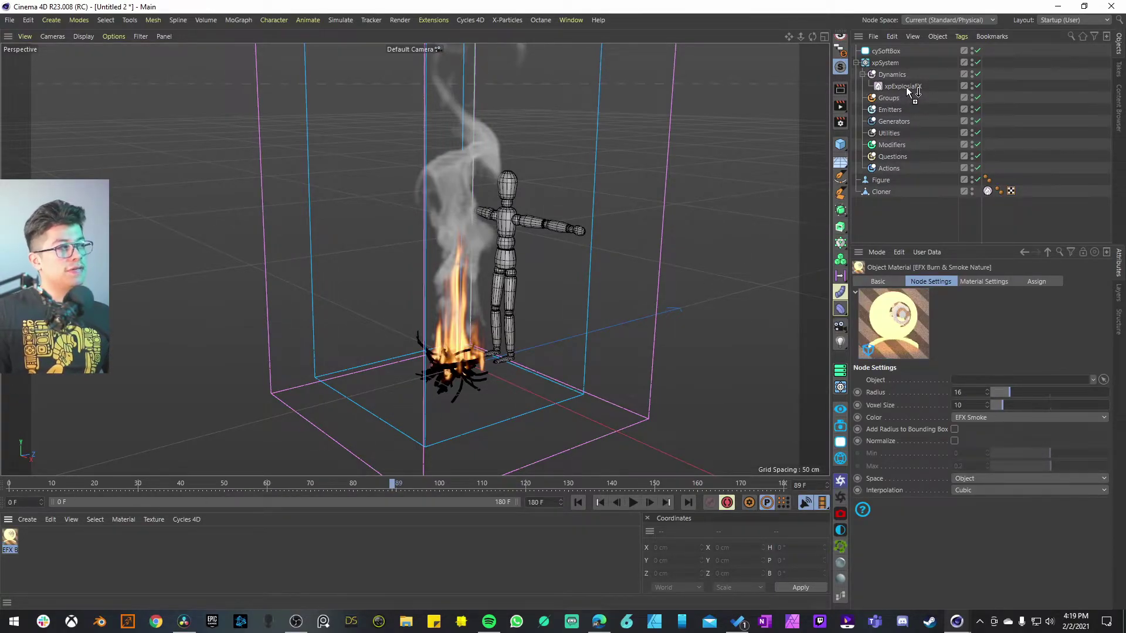
pyautogui.moveTo(911, 99); pyautogui.dragTo(908, 88)
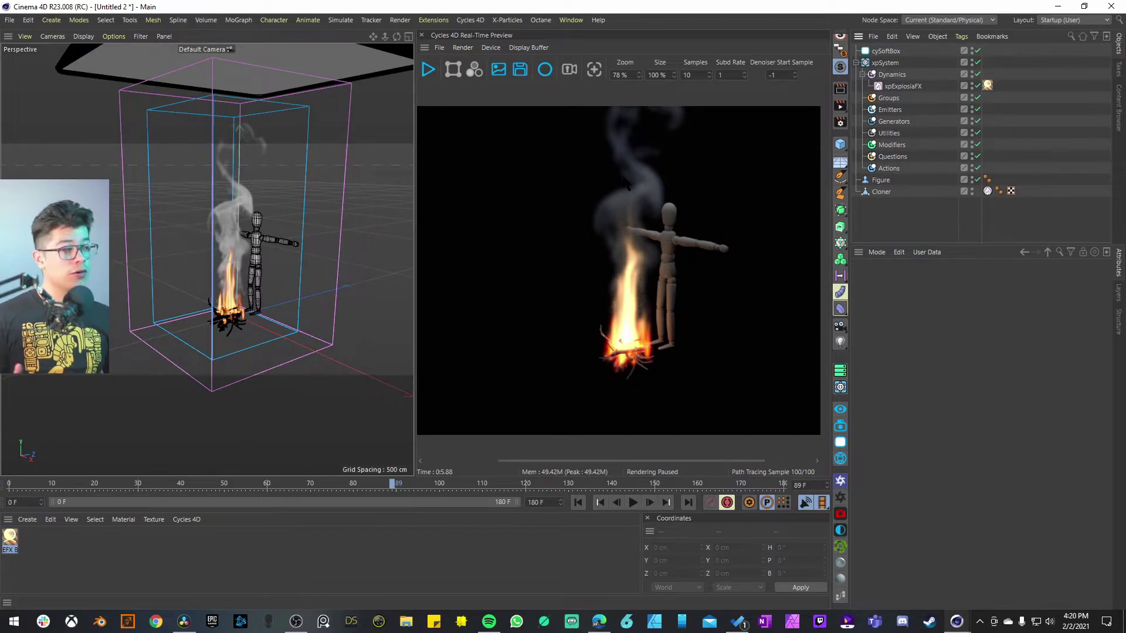
# - Set the cySoftBox light's Strength to 10
pyautogui.click(886, 52)
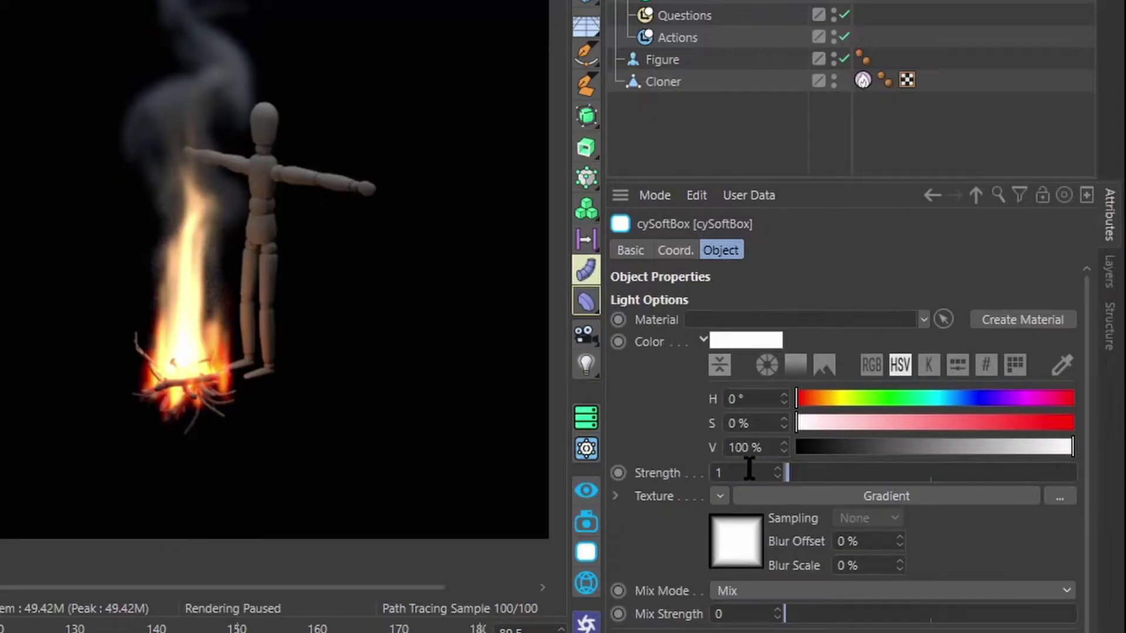
pyautogui.doubleClick(926, 400)
pyautogui.write('10')
pyautogui.press('Return')
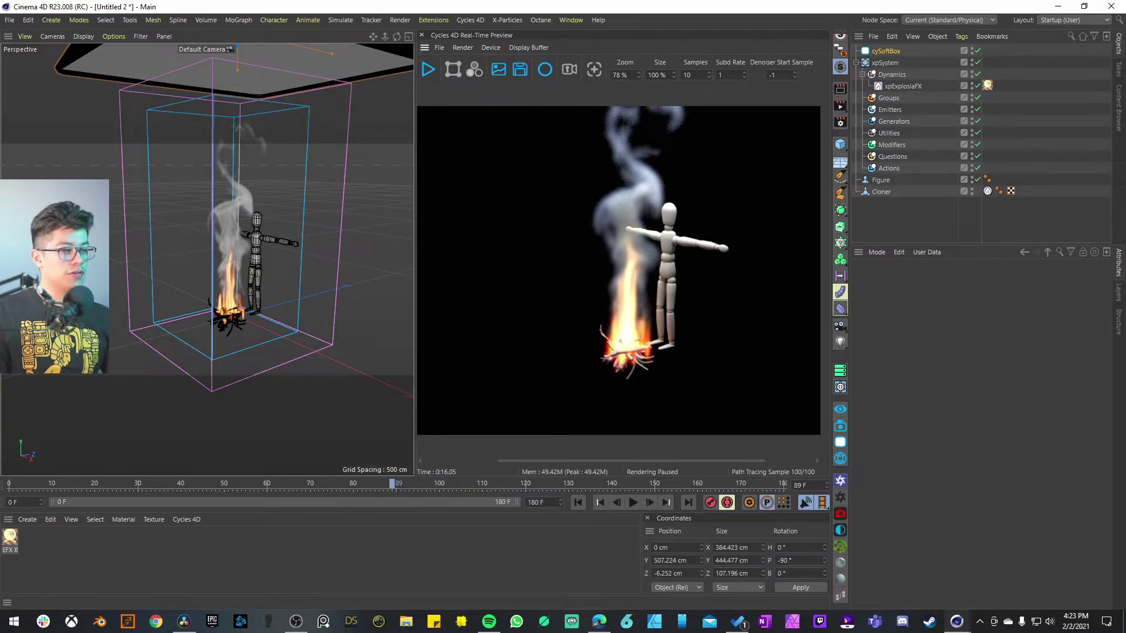
# - In the EFX fire material's node graph, change the Math : Multiply node's Value2 from 60 to 30
pyautogui.doubleClick(10, 535)
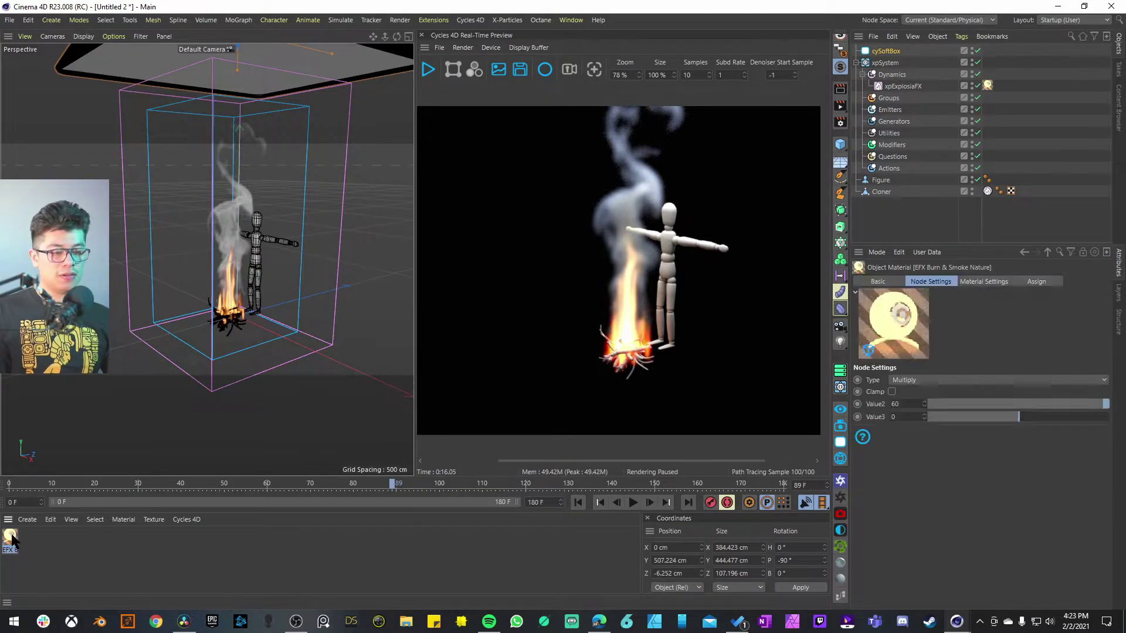
pyautogui.moveTo(359, 350); pyautogui.dragTo(472, 288, button='middle')
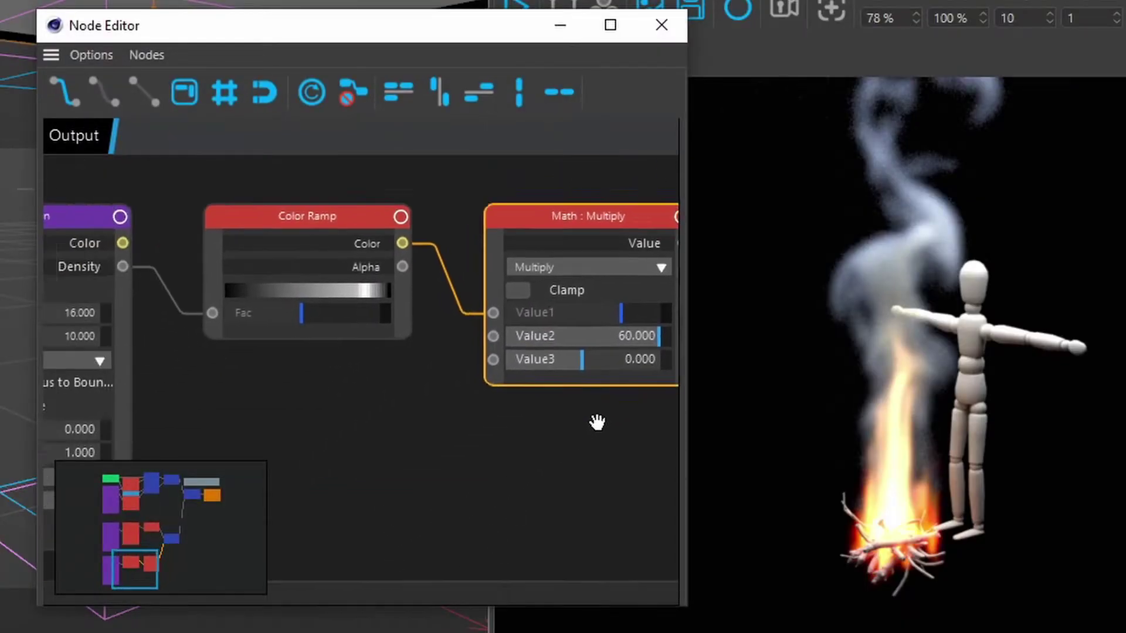
pyautogui.moveTo(597, 422); pyautogui.dragTo(404, 340, button='middle')
pyautogui.moveTo(570, 345); pyautogui.dragTo(497, 455, button='middle')
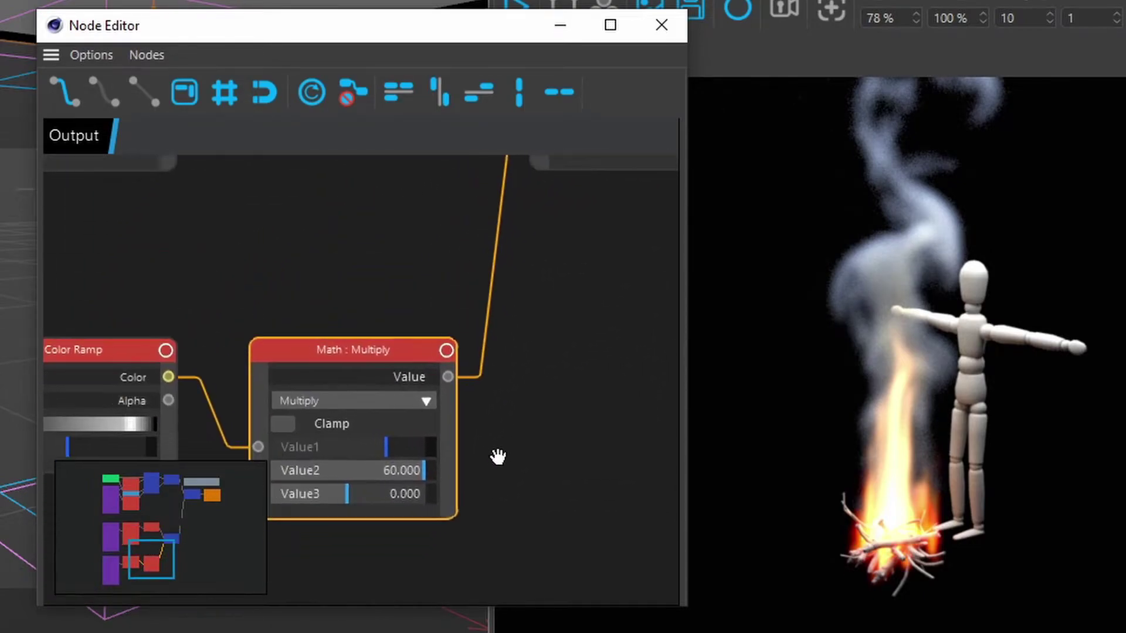
pyautogui.doubleClick(433, 471)
pyautogui.write('30')
pyautogui.press('Return')
pyautogui.click(662, 25)
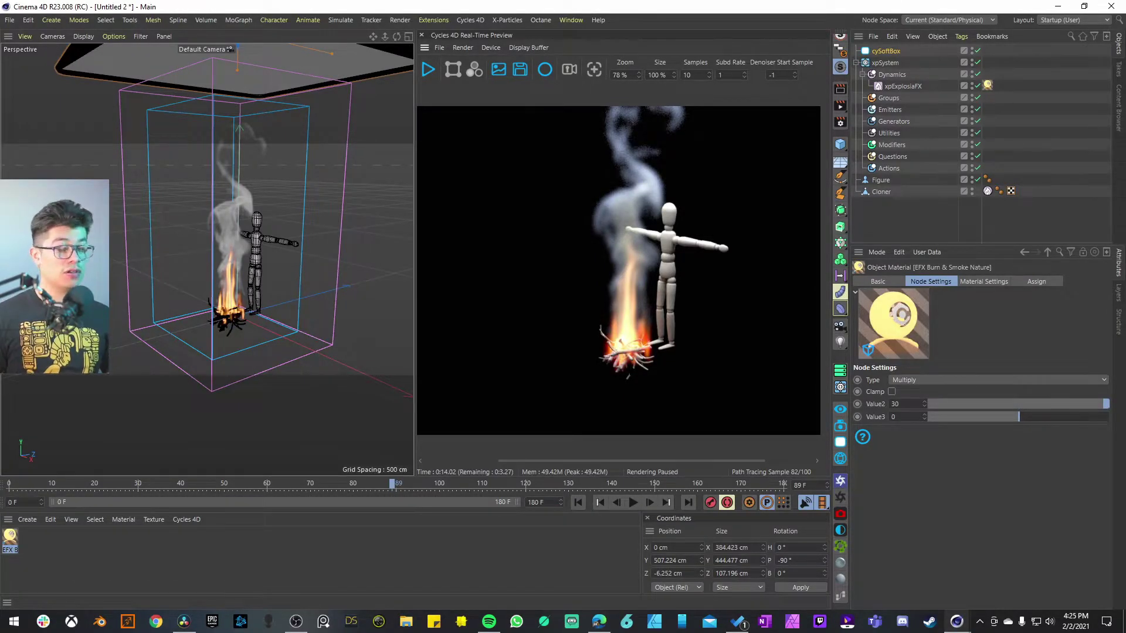
# - Change the xpExplosiaFX solver voxel size to 0.7 cm and replay the fire simulation from frame 0
pyautogui.click(892, 88)
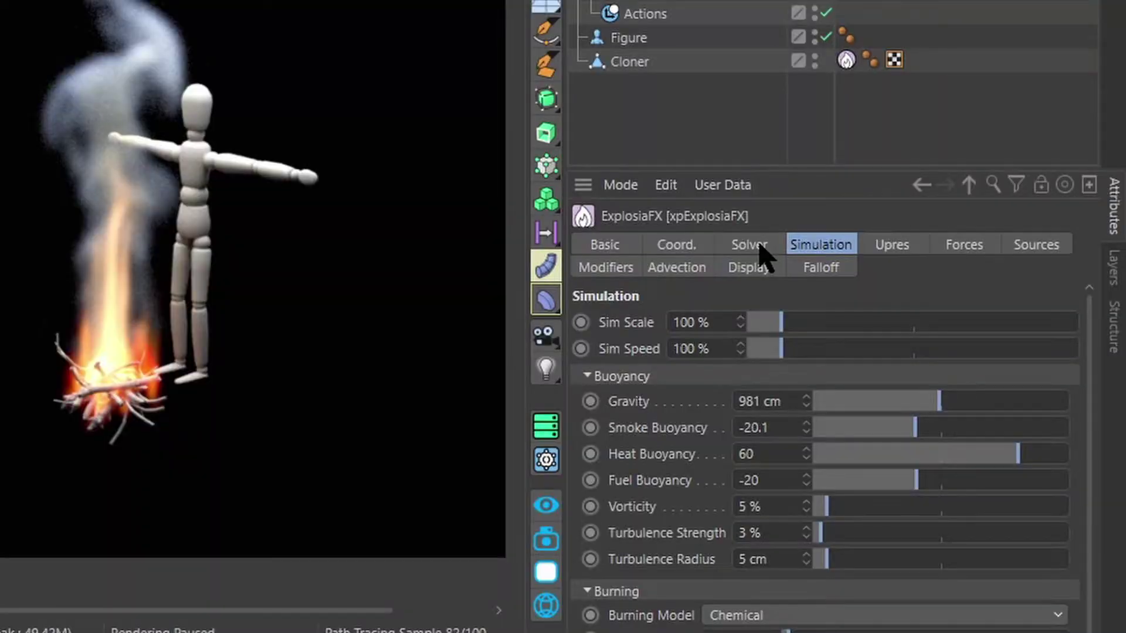
pyautogui.click(943, 282)
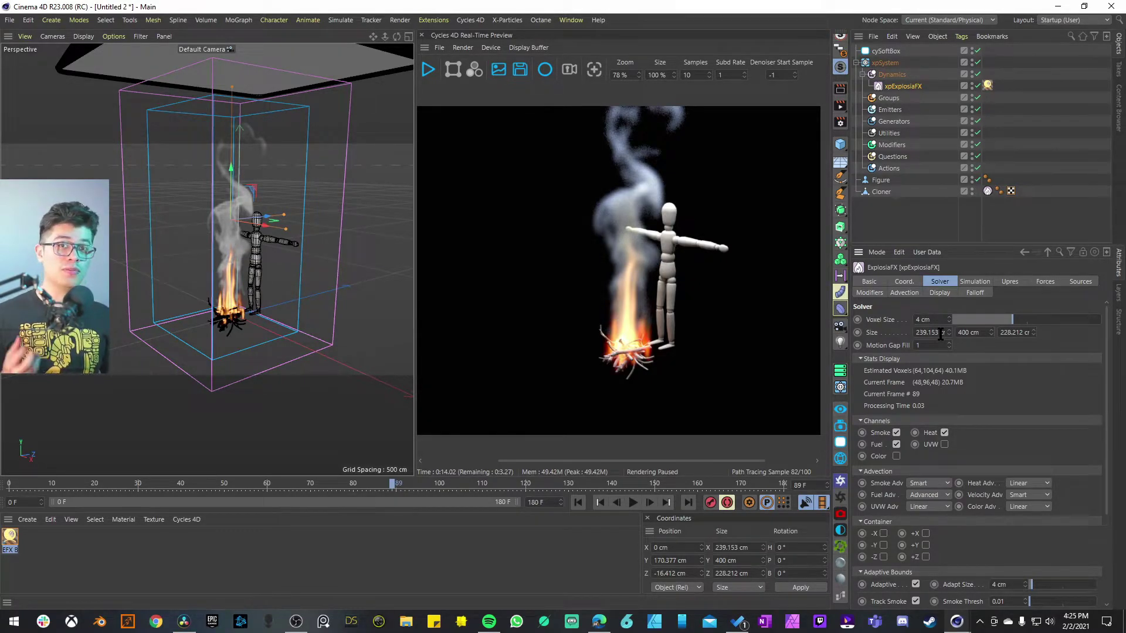
pyautogui.click(922, 320)
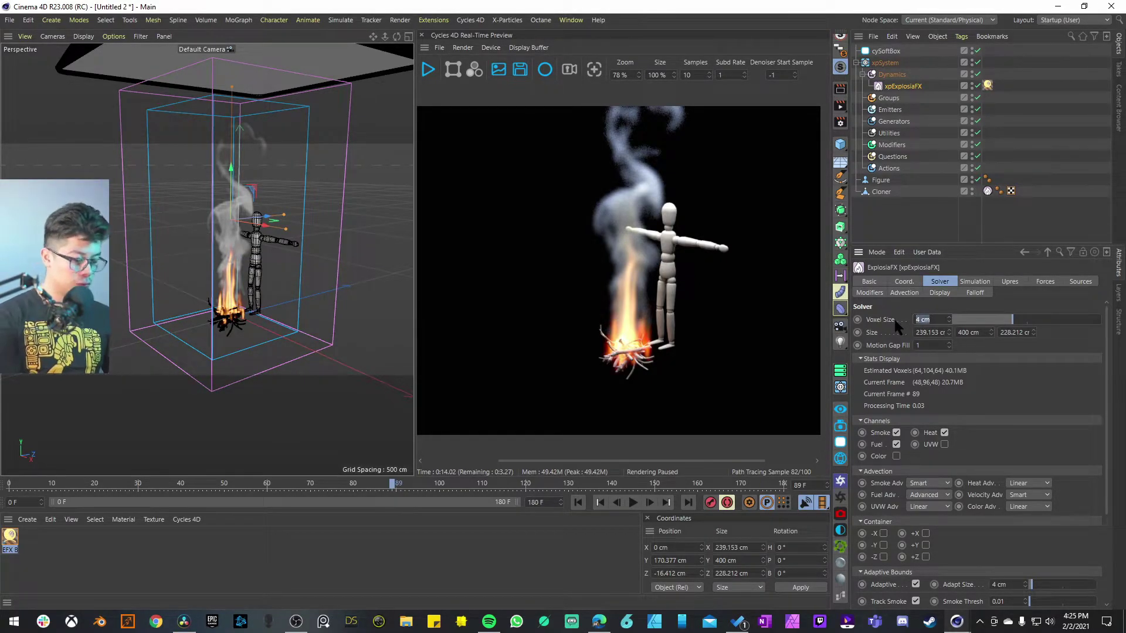
pyautogui.write('0.7')
pyautogui.press('Return')
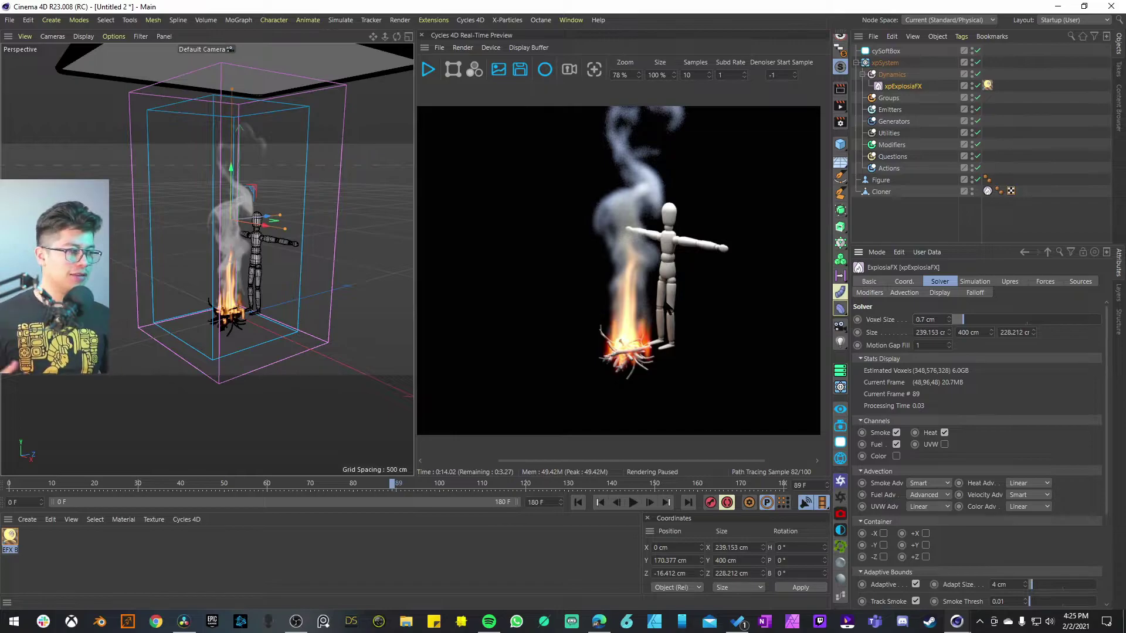
pyautogui.click(577, 503)
pyautogui.click(633, 502)
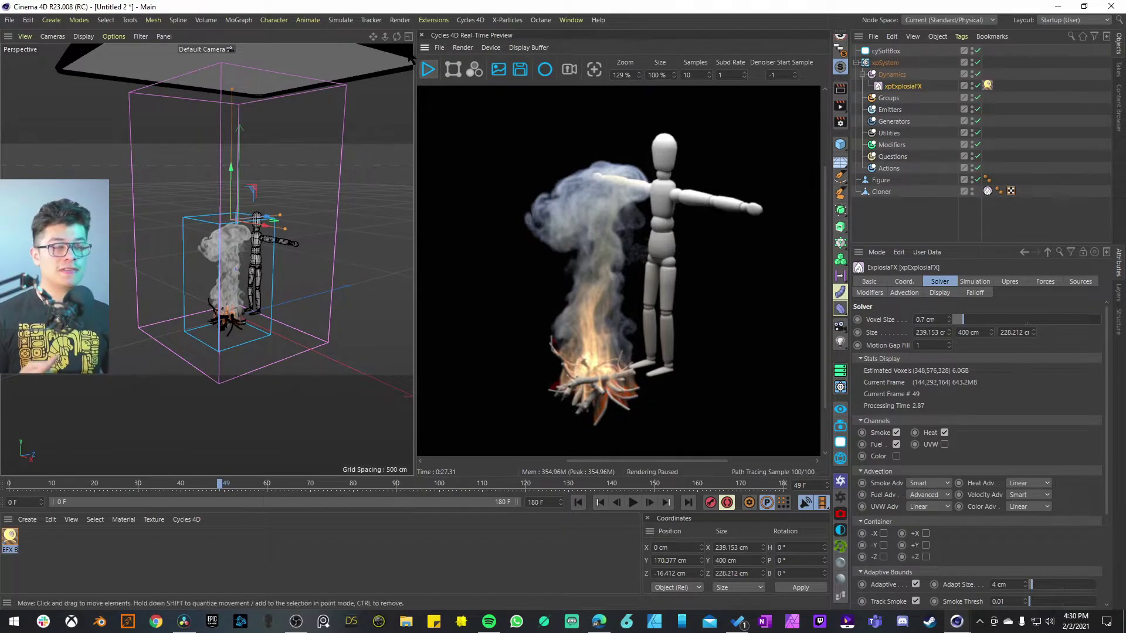
# - Close the Cycles preview and add an xpCache utility to the X-Particles Utilities folder
pyautogui.click(422, 36)
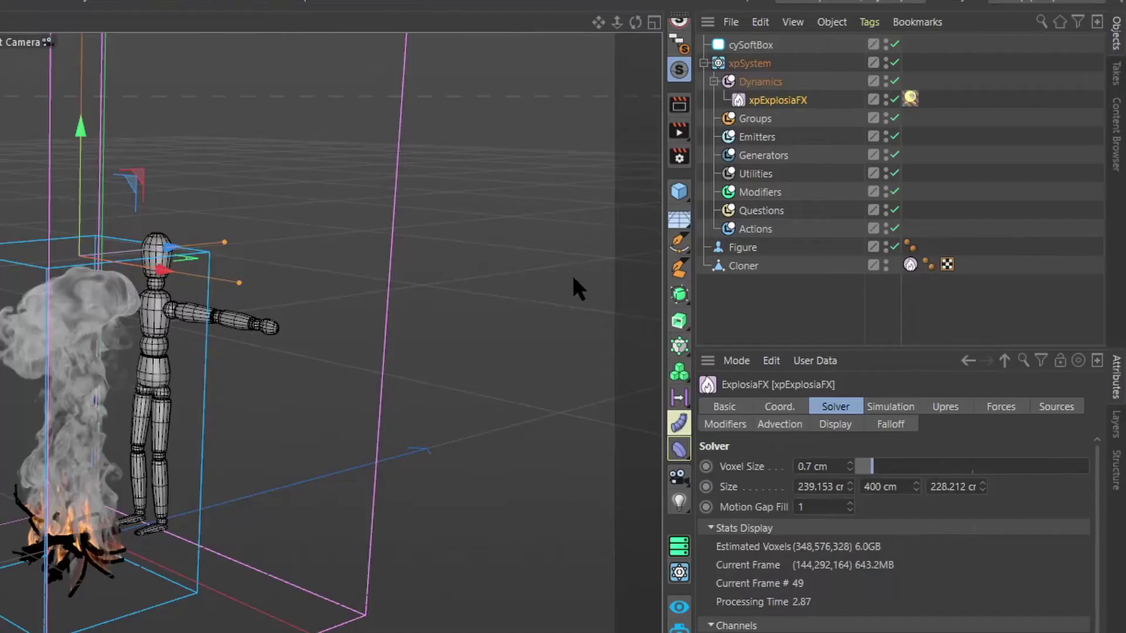
pyautogui.click(759, 61)
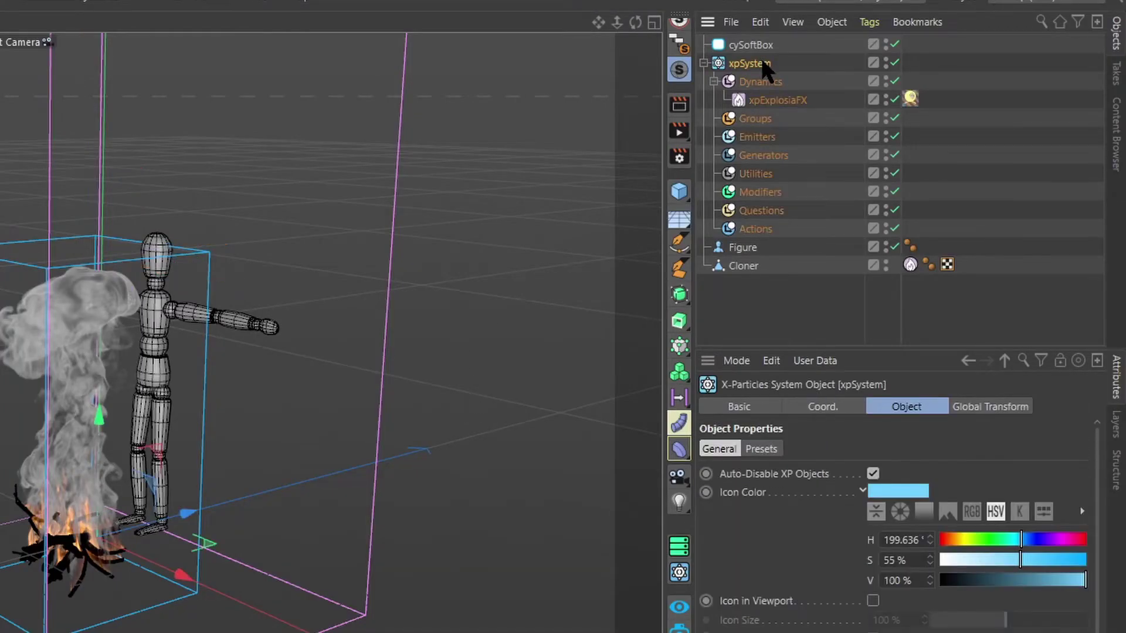
pyautogui.click(755, 174)
pyautogui.click(836, 488)
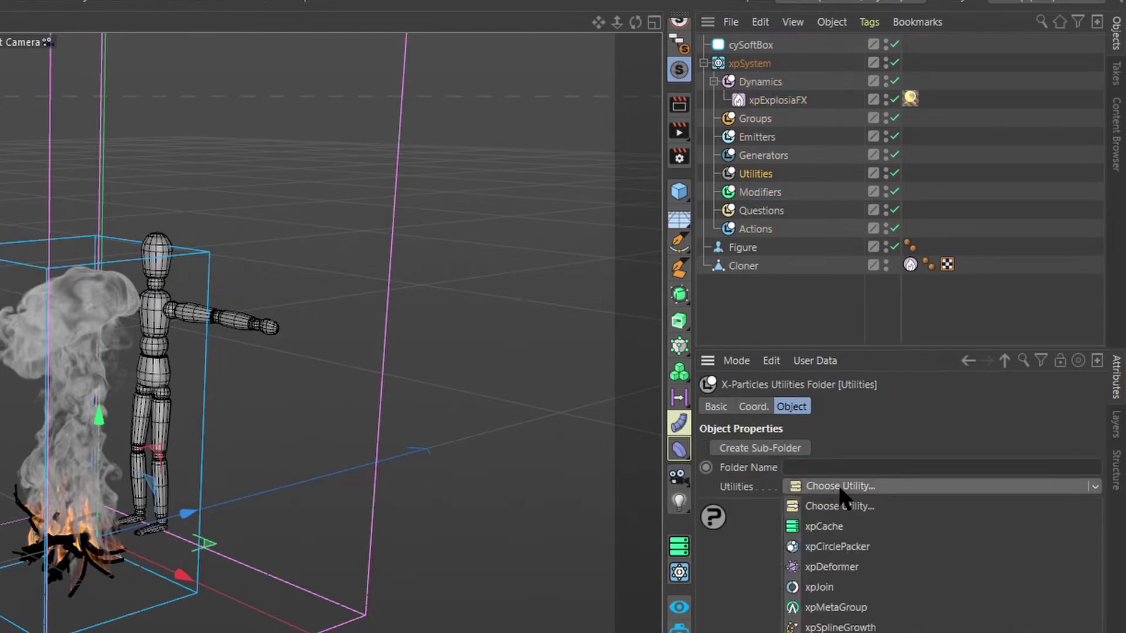
pyautogui.click(869, 530)
# - Set the cache to External (Files) in OpenVDB format, saved in the campfire project's cache folder
pyautogui.click(985, 479)
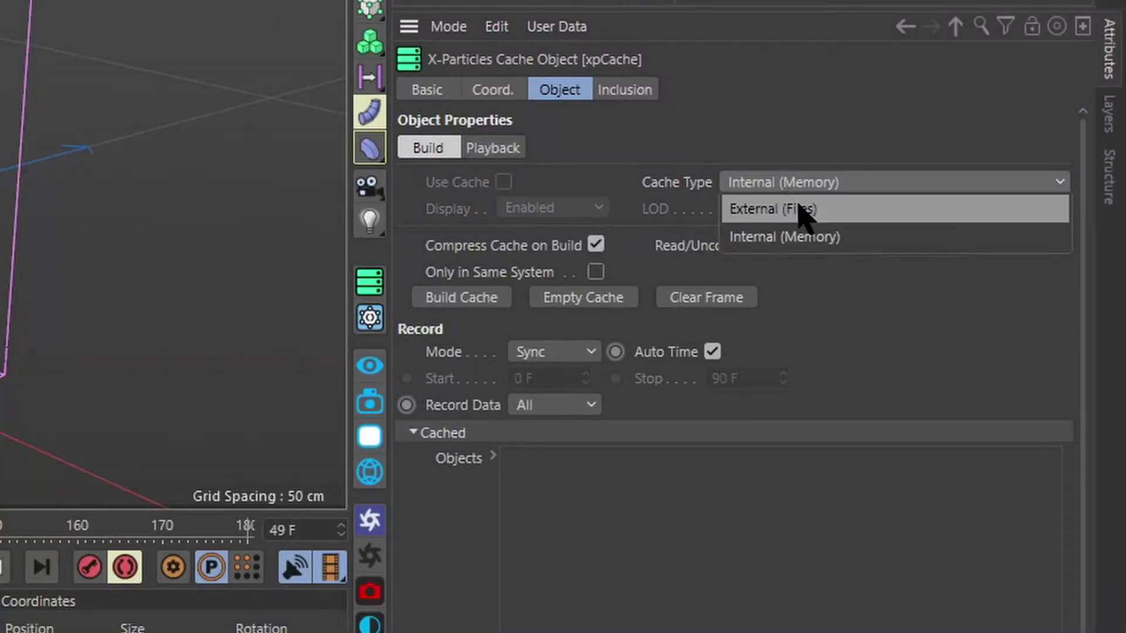
pyautogui.click(803, 211)
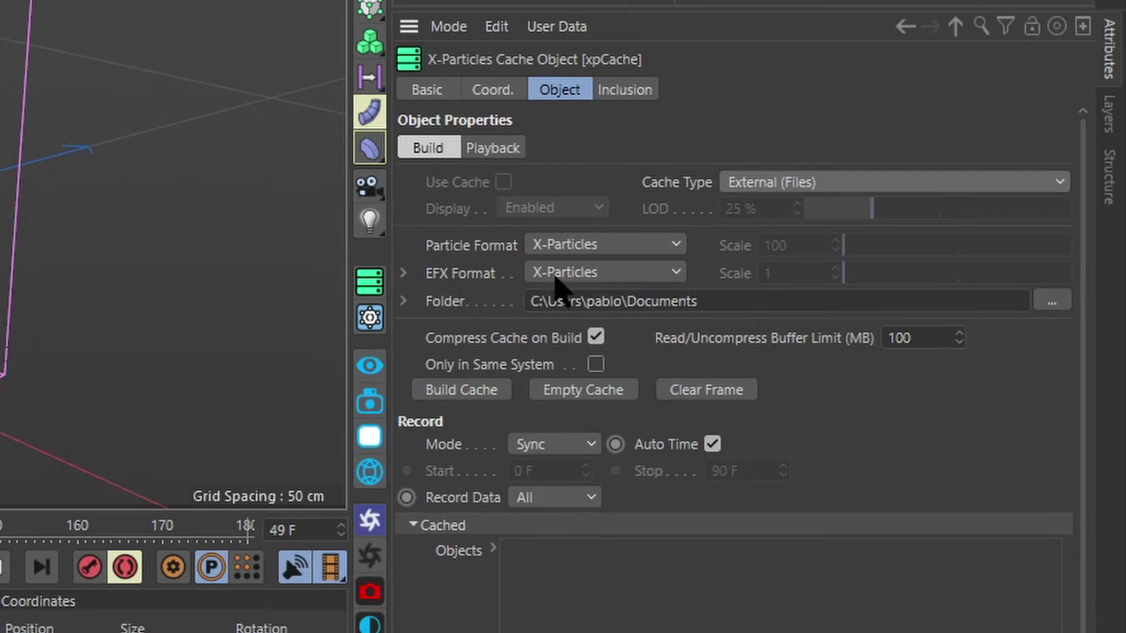
pyautogui.click(578, 275)
pyautogui.click(619, 332)
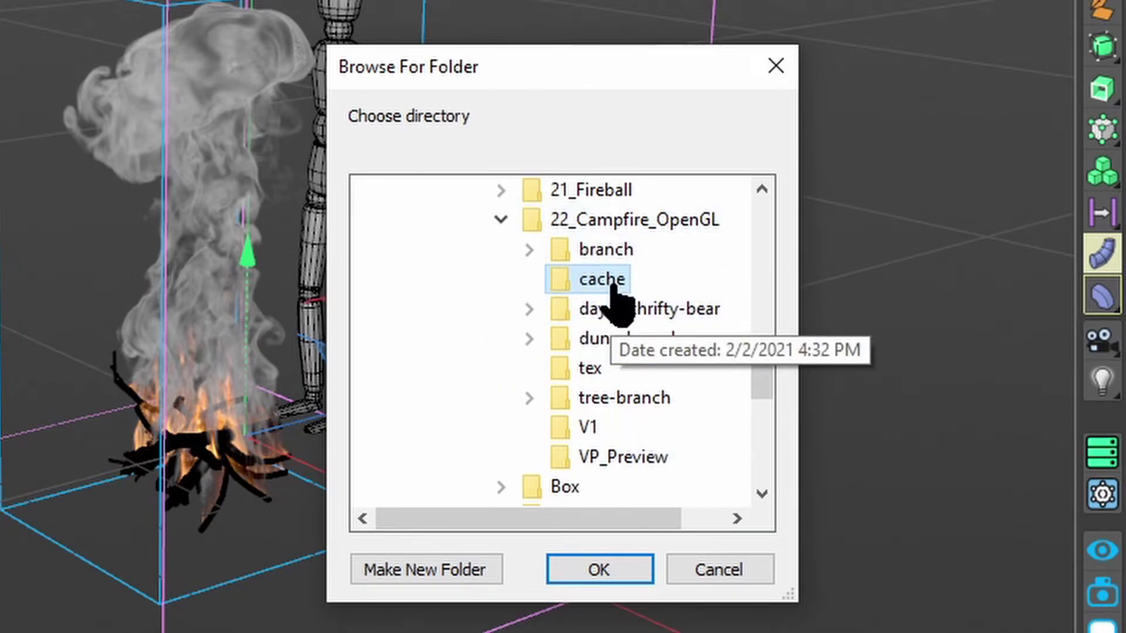
pyautogui.click(614, 574)
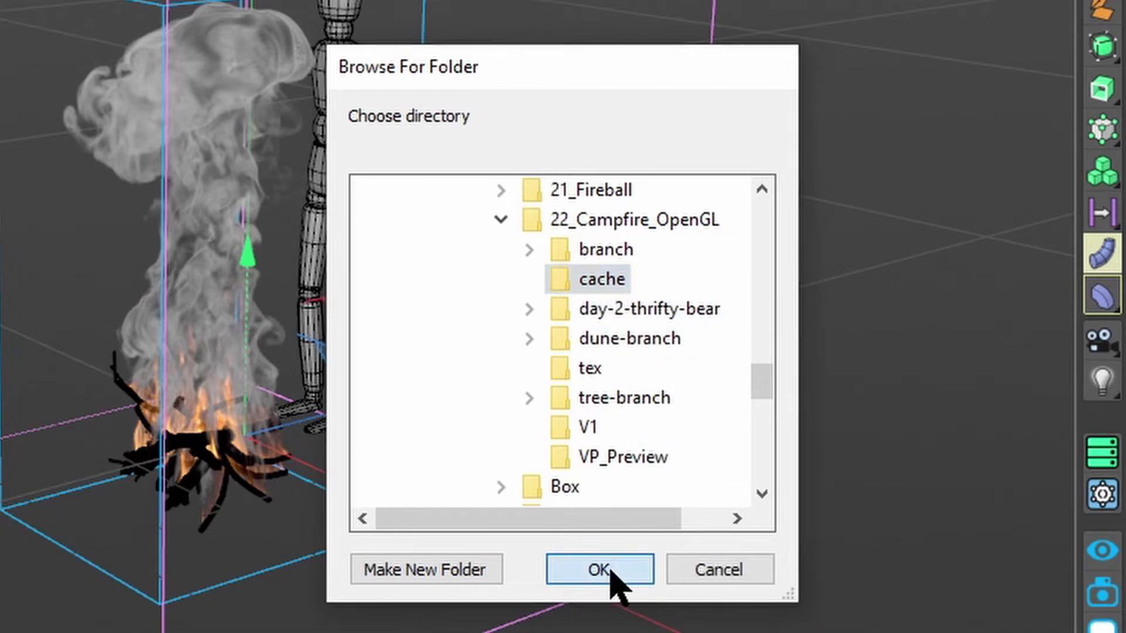